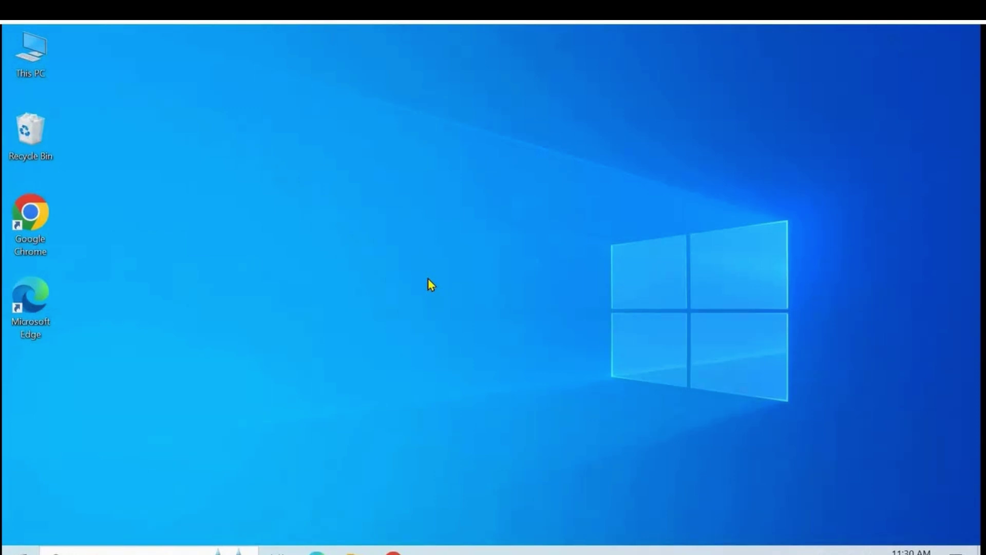
Search Windows for "word" and "excel" to check for installed Office apps, and close the search
click(159, 551)
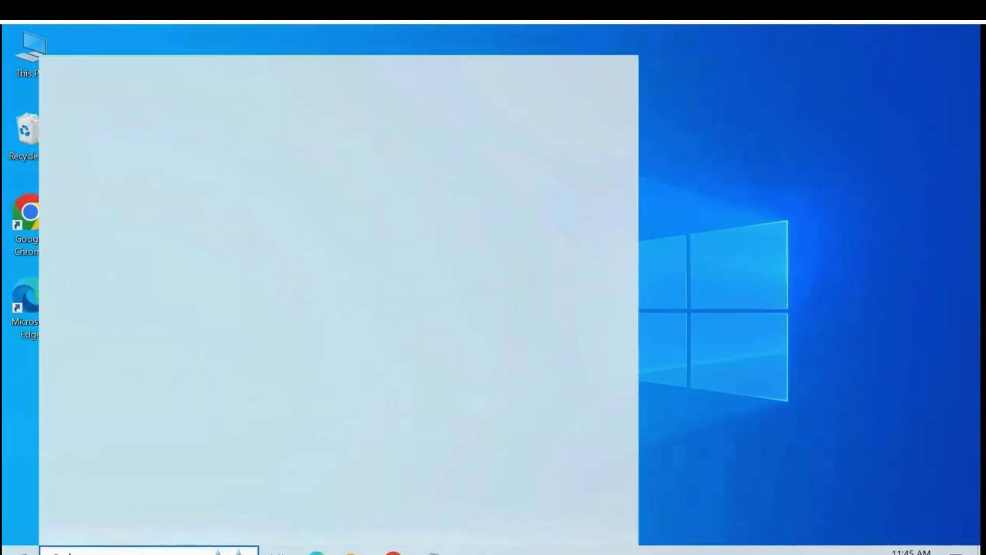
text(word)
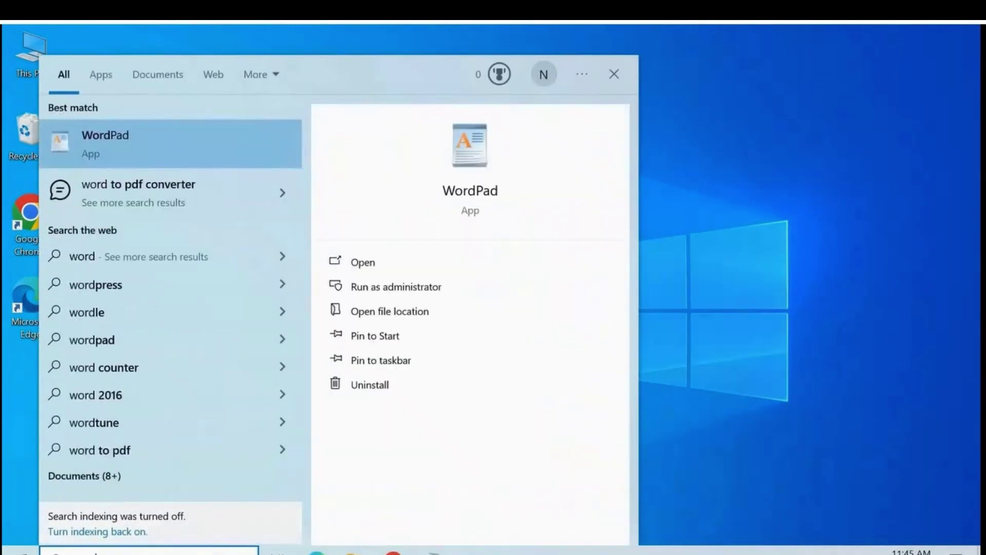
key(BackSpace)
key(BackSpace)
key(BackSpace)
key(BackSpace)
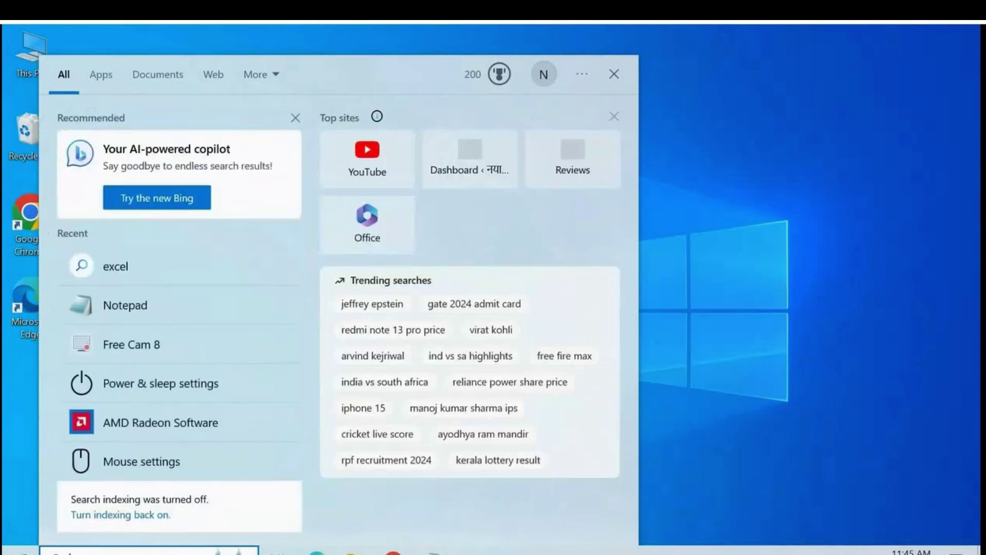
text(excel)
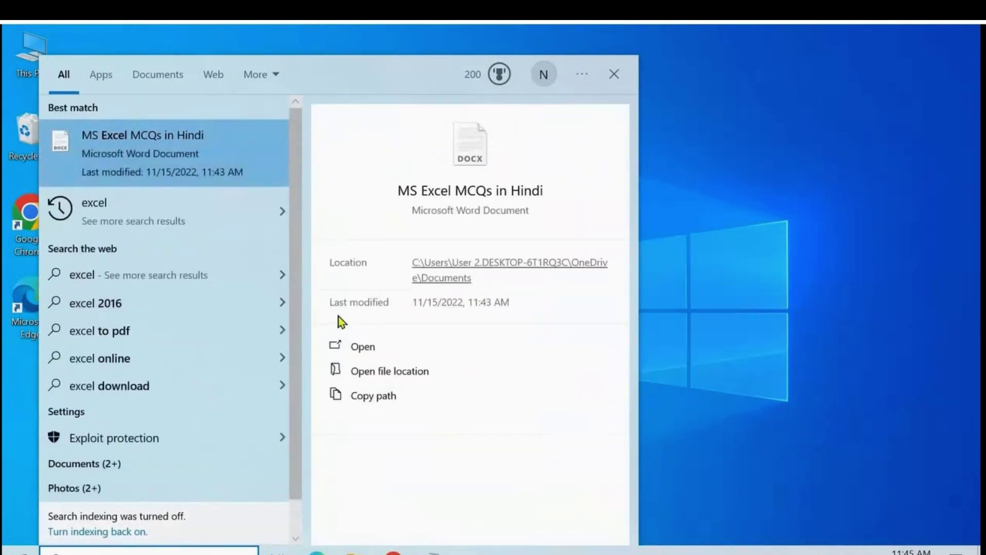
click(614, 75)
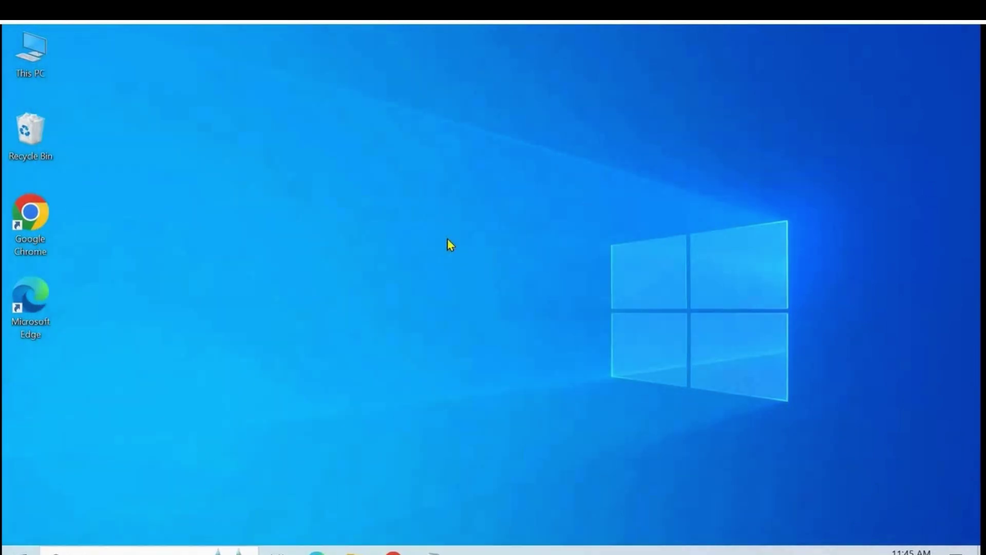
Review the "office download steps" note in Notepad, highlighting the deployment tool in Step 1, and minimize it
click(434, 551)
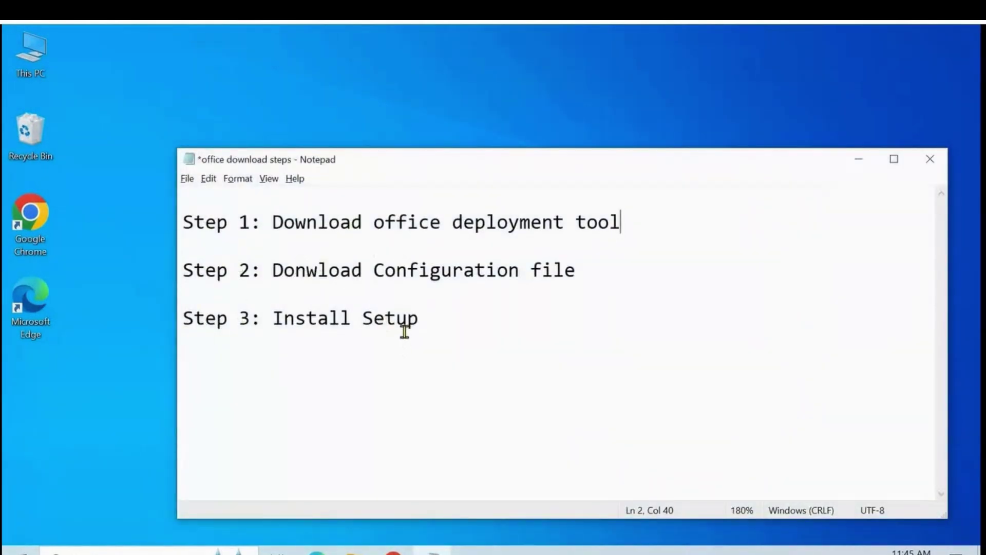
drag(374, 222, 627, 222)
click(628, 222)
click(859, 159)
Search Google for "office deployment tool" in a maximized Chrome window and open the Microsoft Download Center result
double_click(44, 222)
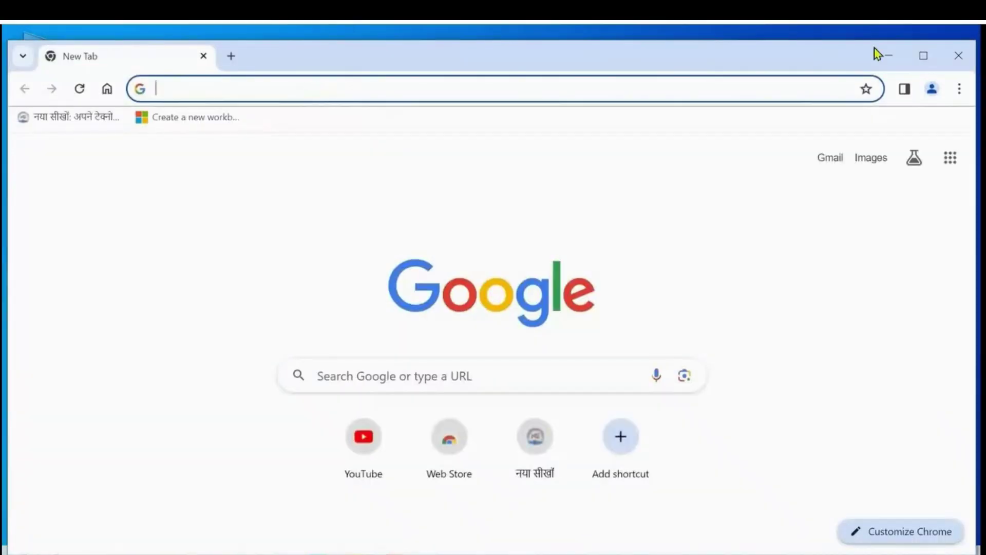
click(923, 55)
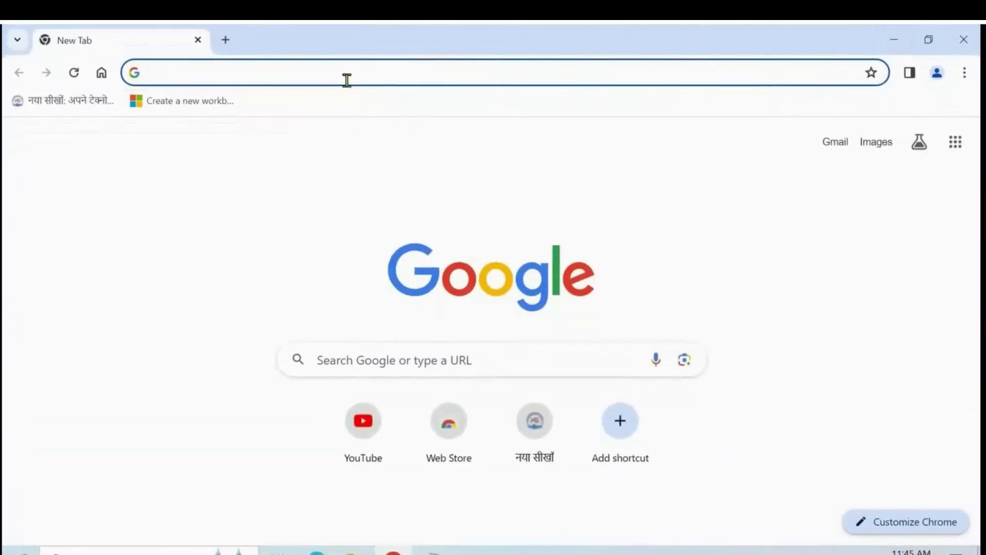
text(office de)
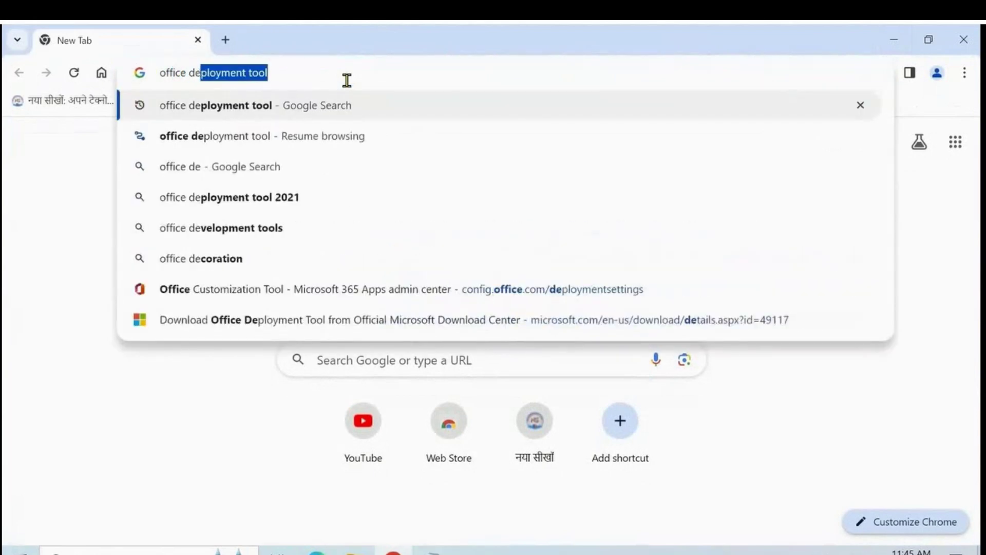
key(Return)
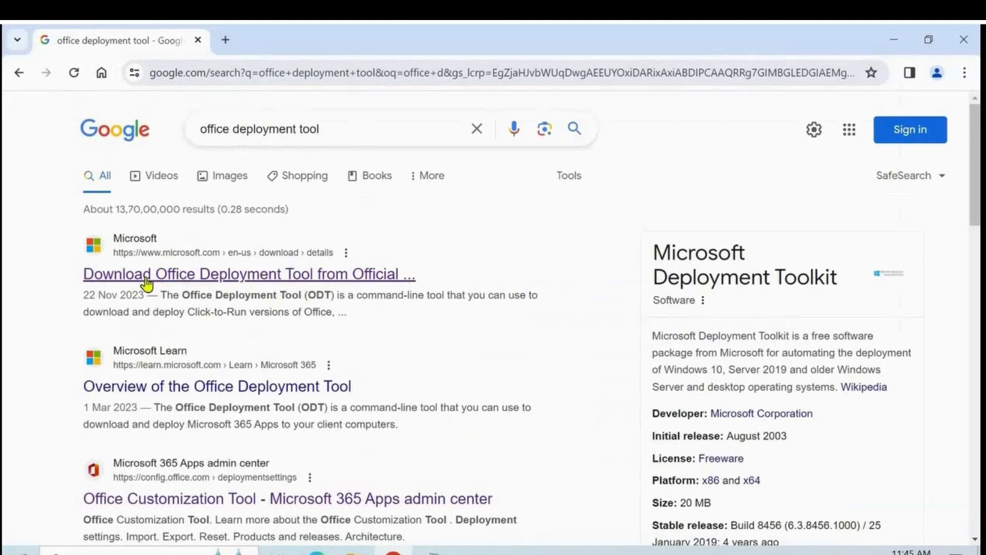
click(218, 282)
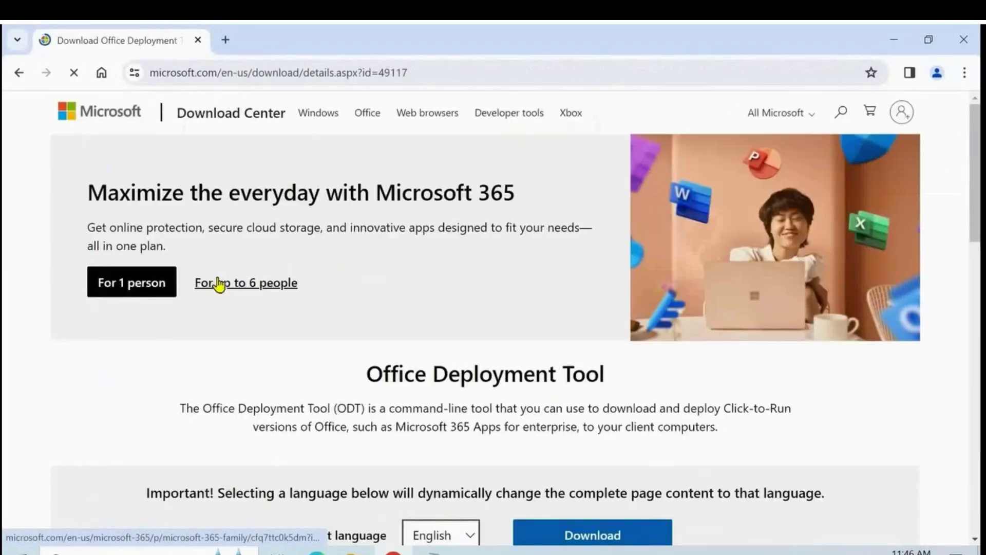
Download the Office Deployment Tool from its Download Center page with English as the language
scroll(490, 254, down, 3)
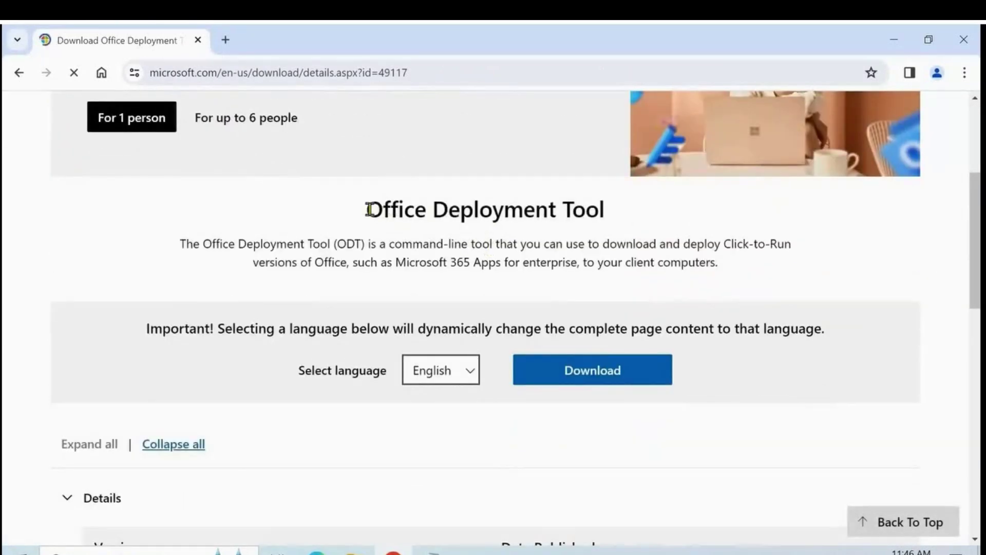
drag(366, 209, 619, 213)
click(628, 304)
click(597, 372)
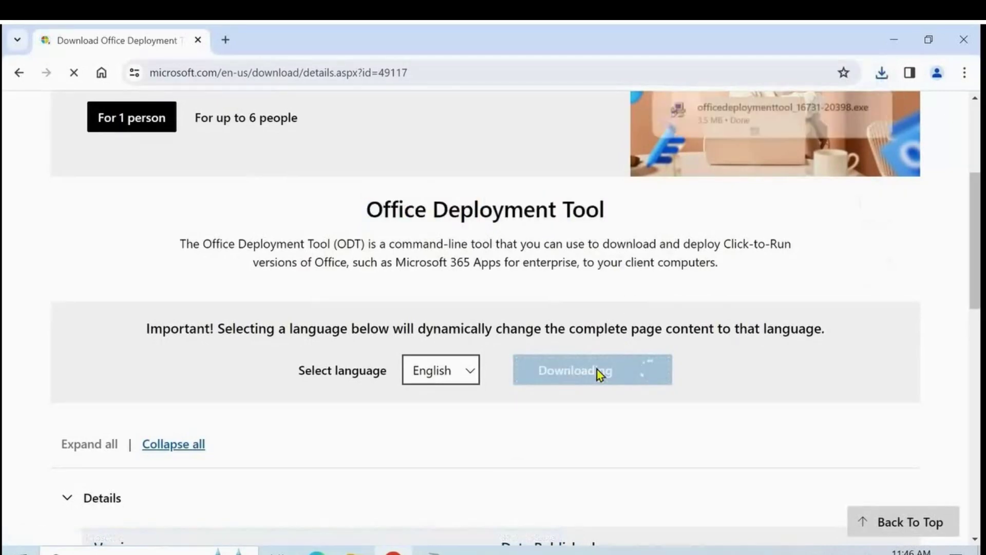
click(435, 377)
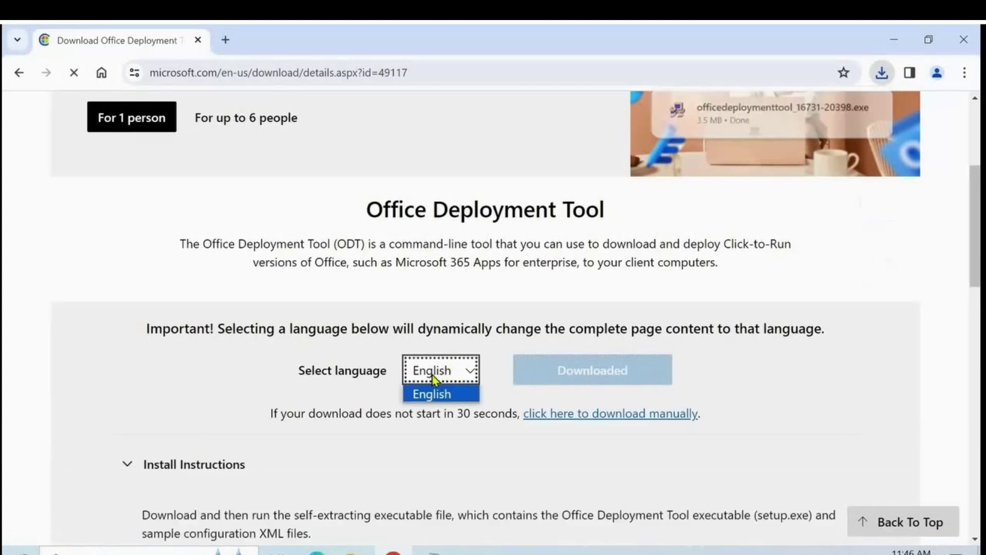
click(495, 400)
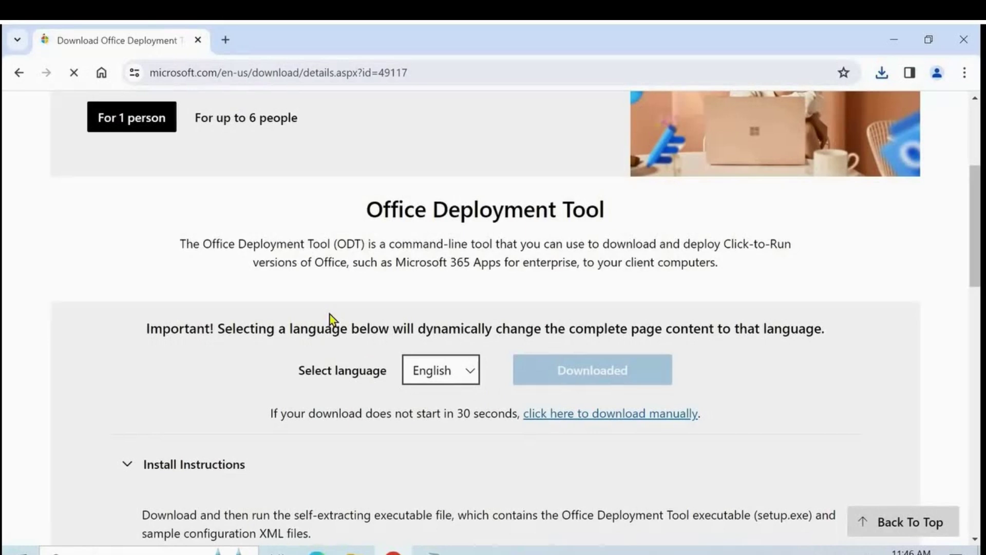
Search Google for "office customize tool" in a new browser tab and open the Office Customization Tool page
key(ctrl+t)
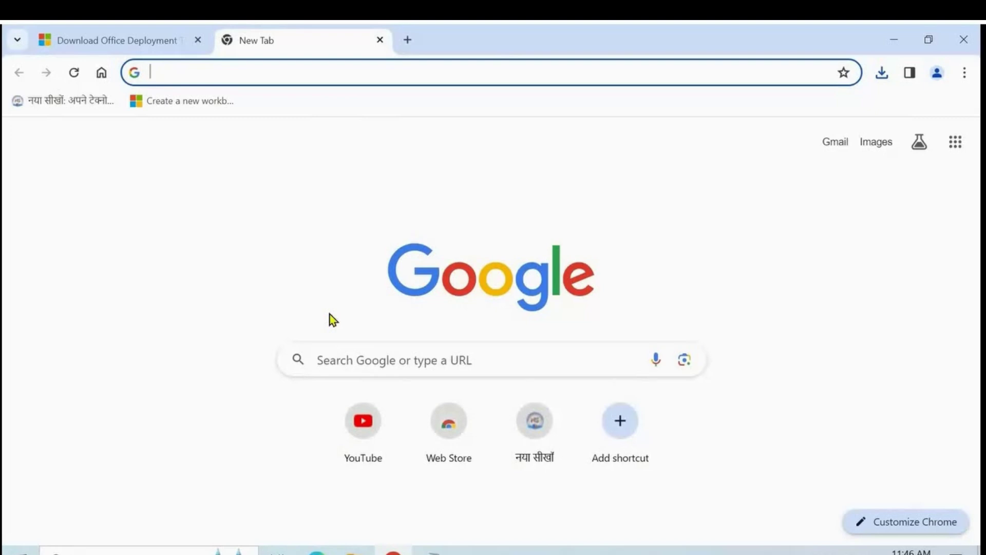
text(offi)
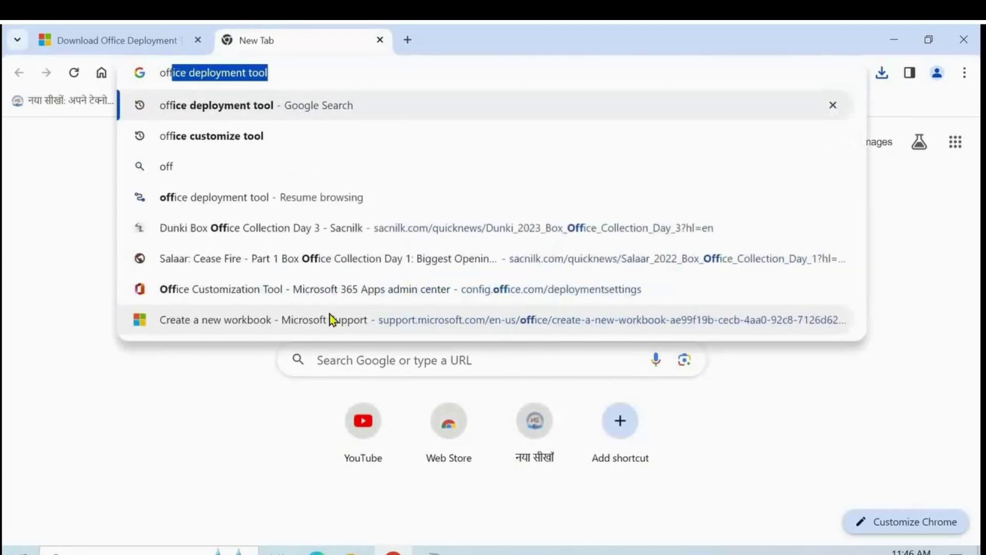
text(ce customiz)
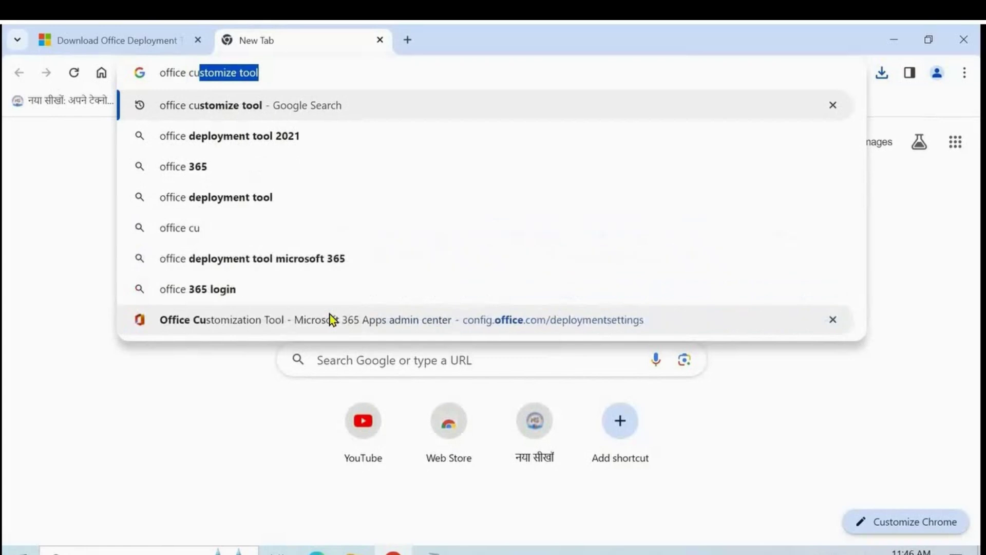
key(Return)
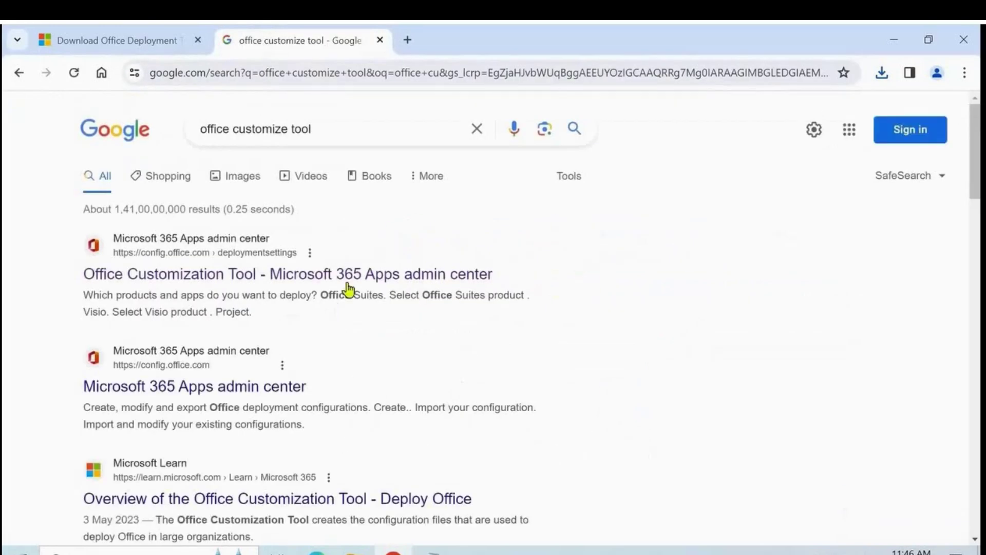
click(205, 279)
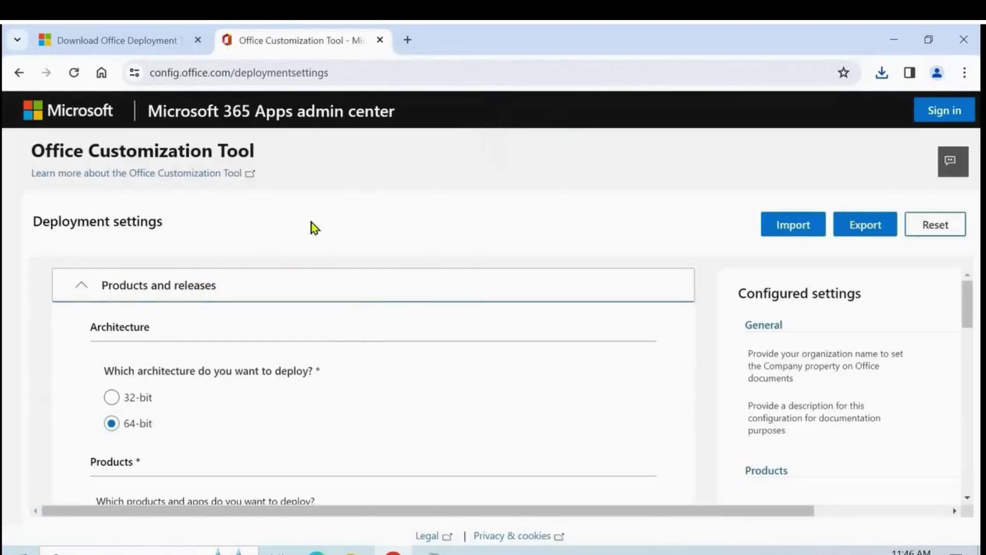
drag(33, 221, 189, 227)
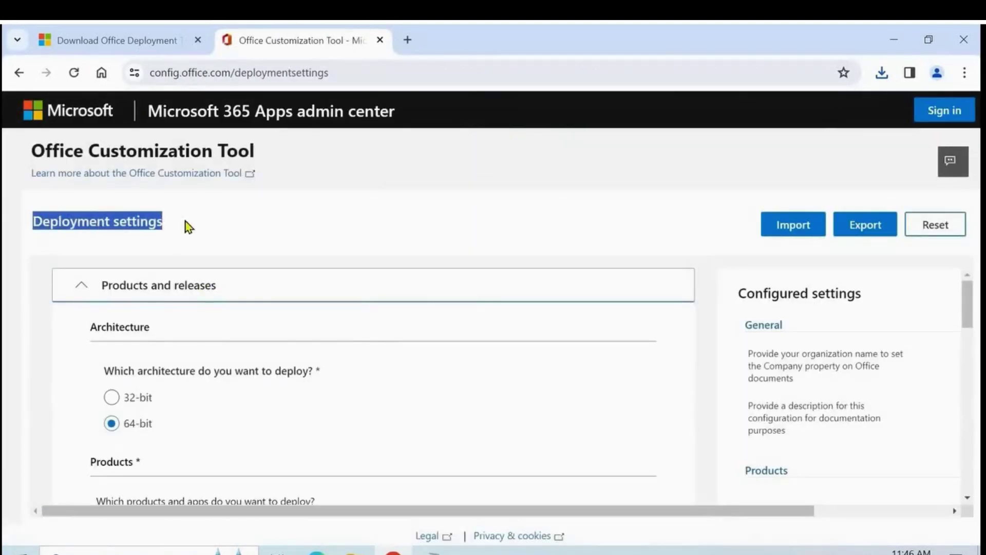
click(273, 220)
scroll(291, 303, down, 1)
scroll(290, 303, up, 1)
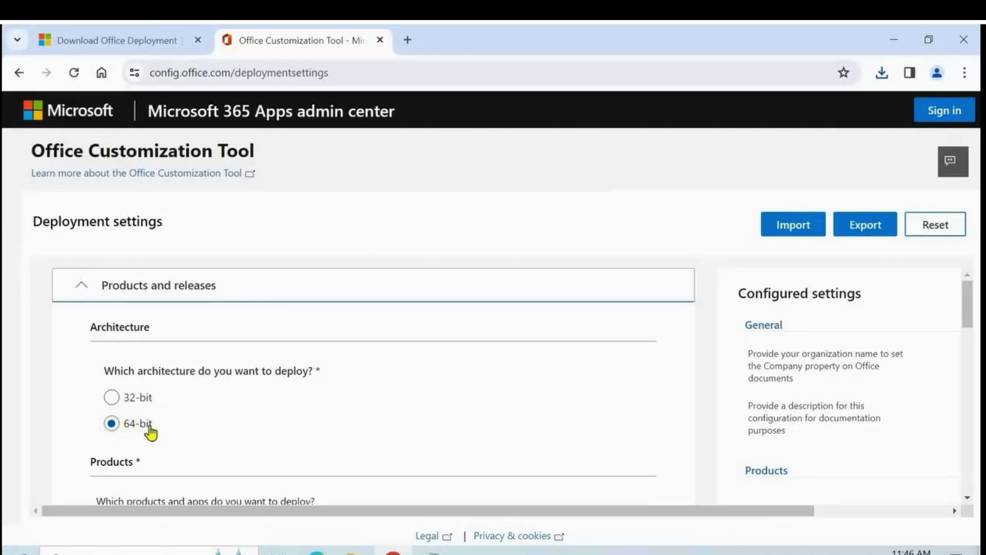
click(111, 398)
Check the computer's system type on the About page of the Windows system settings and return to the Office Customization Tool
click(19, 550)
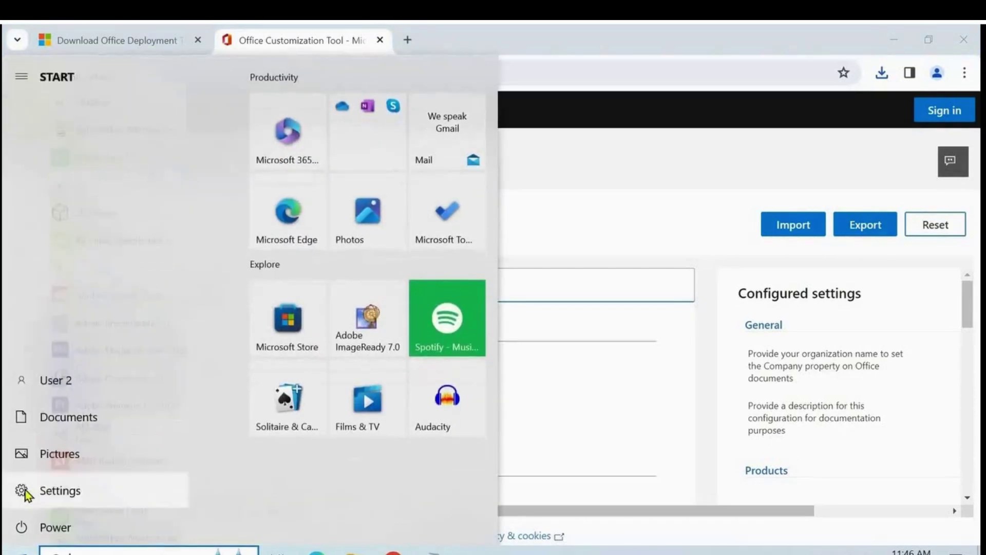
click(52, 492)
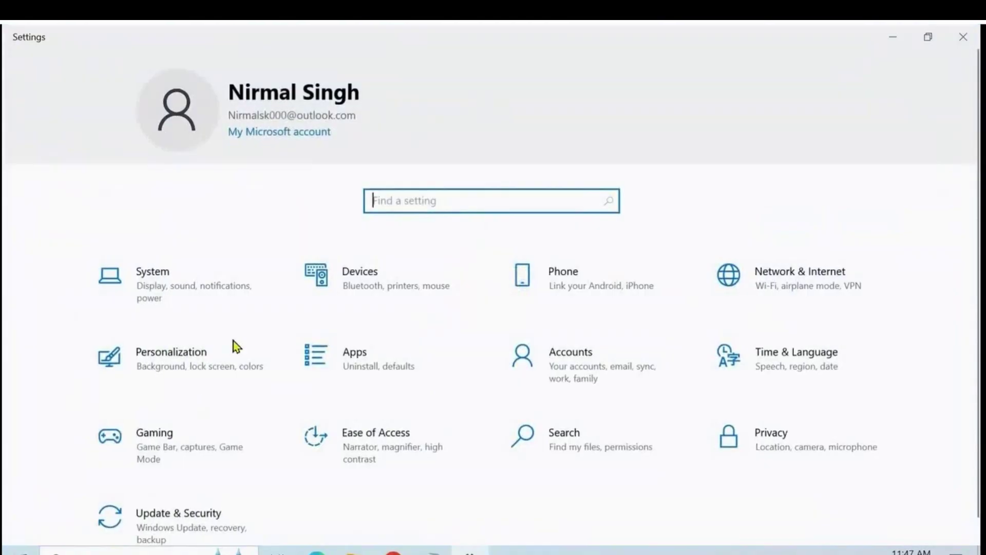
click(189, 284)
scroll(101, 291, down, 5)
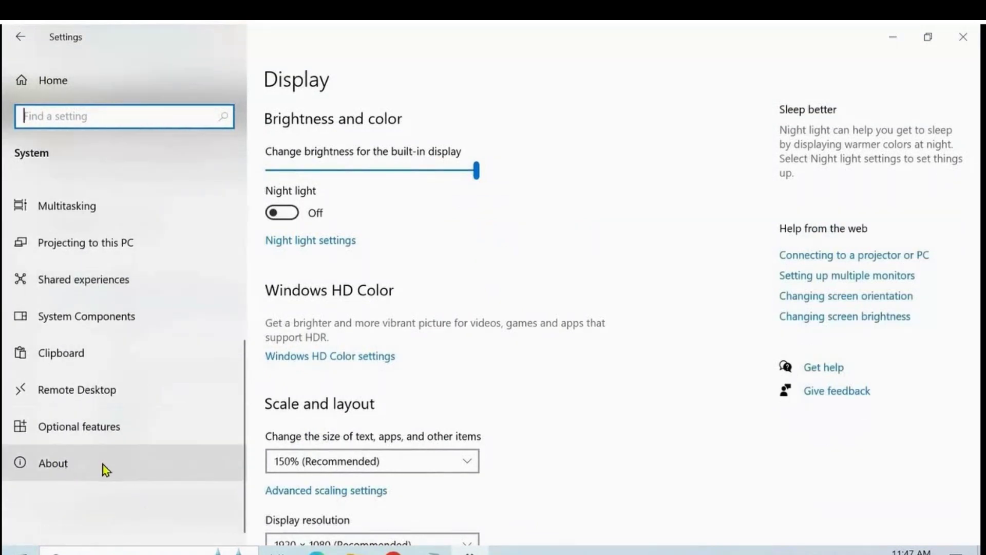
click(105, 468)
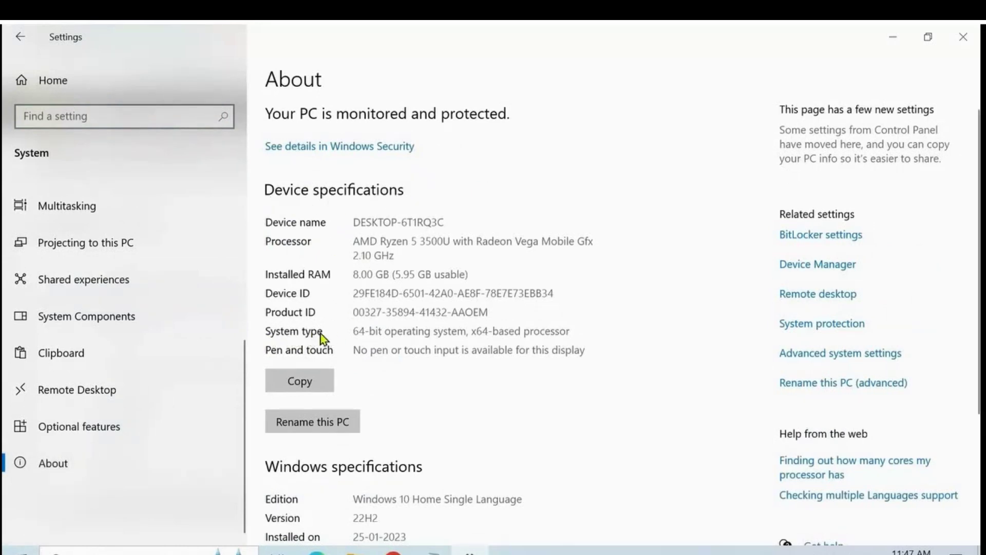
drag(354, 330, 591, 331)
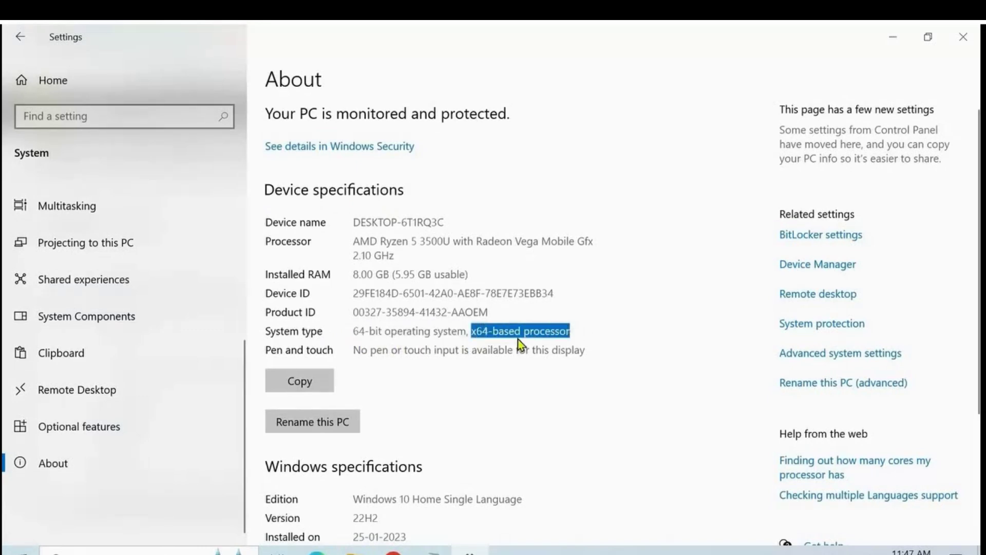
click(811, 191)
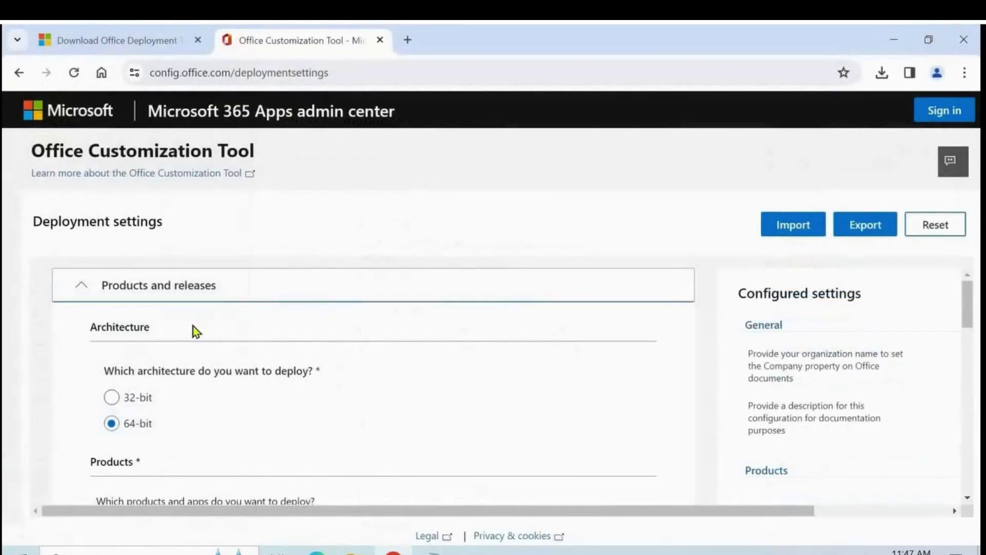
Set the Office Suites product to Office LTSC Professional Plus 2021 - Volume License
scroll(196, 331, down, 5)
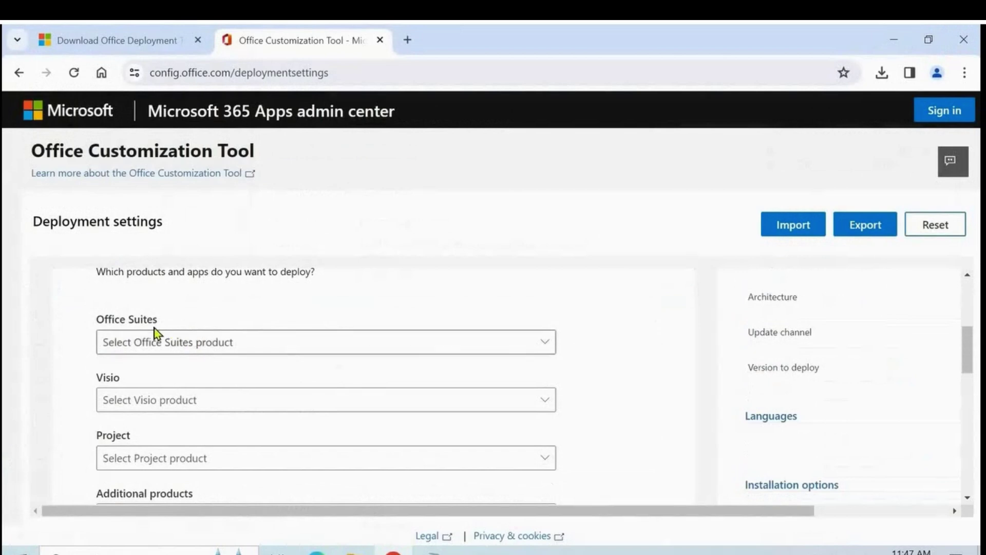
click(204, 349)
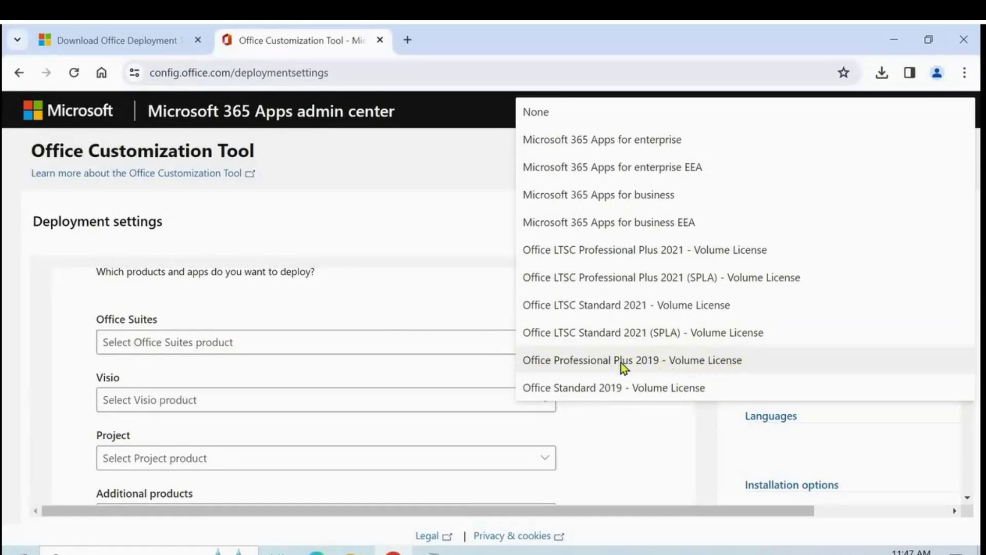
click(674, 360)
click(230, 353)
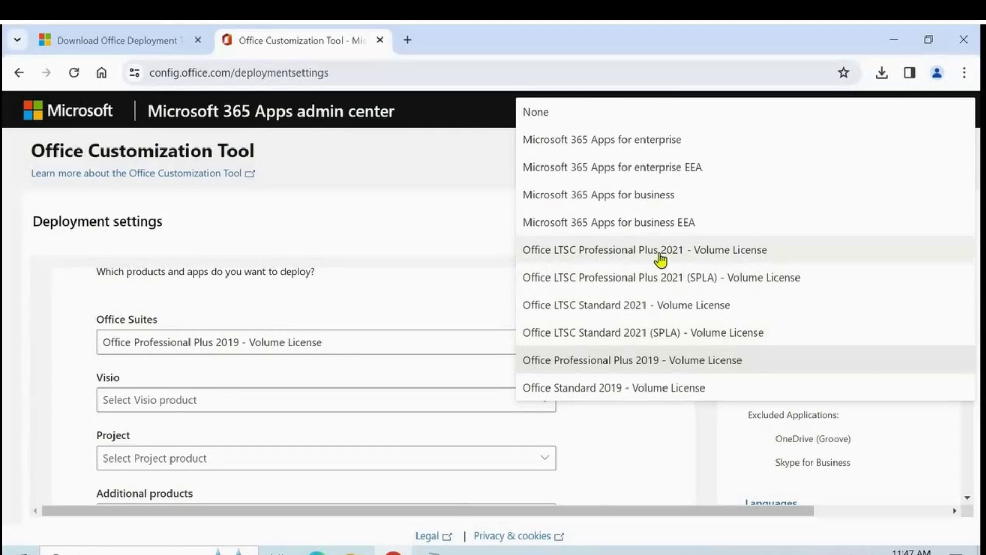
click(685, 252)
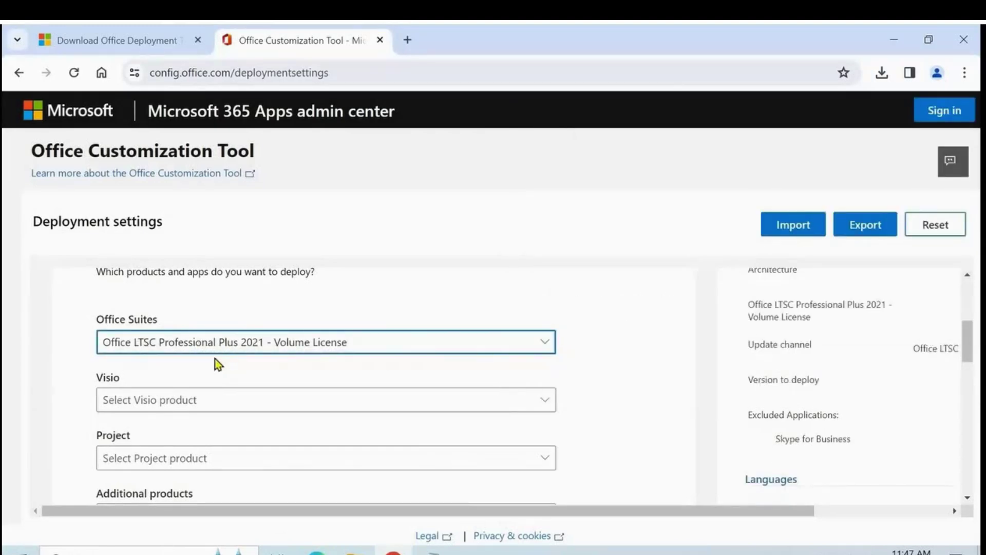
Exclude OneNote, OneDrive Desktop, Outlook and Publisher from the apps being deployed and continue to the Language section
scroll(215, 360, down, 1)
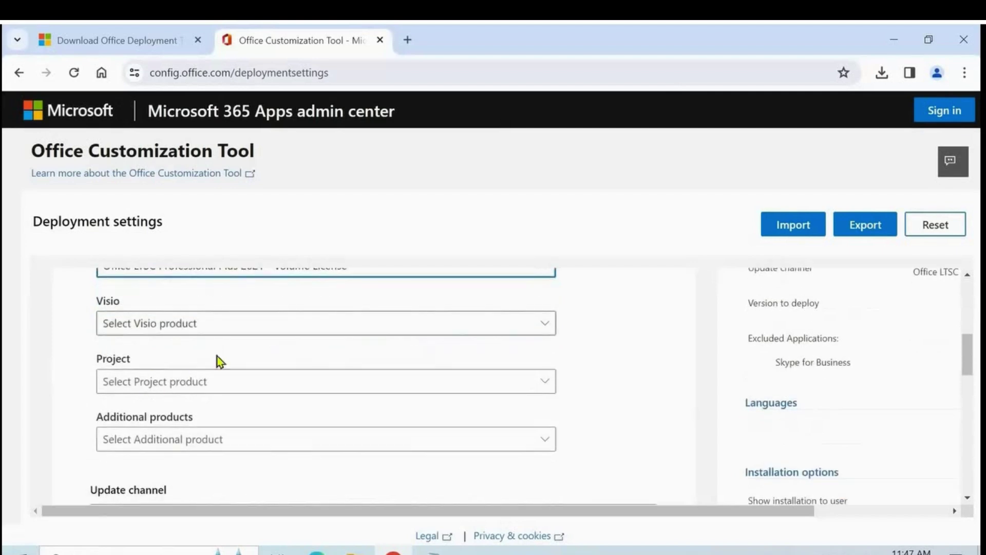
scroll(217, 361, down, 3)
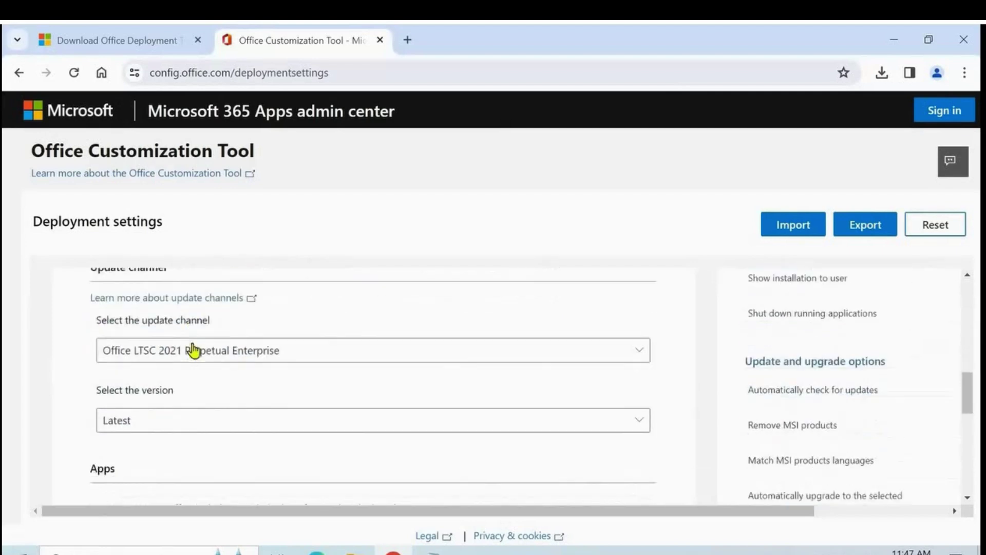
scroll(194, 351, down, 2)
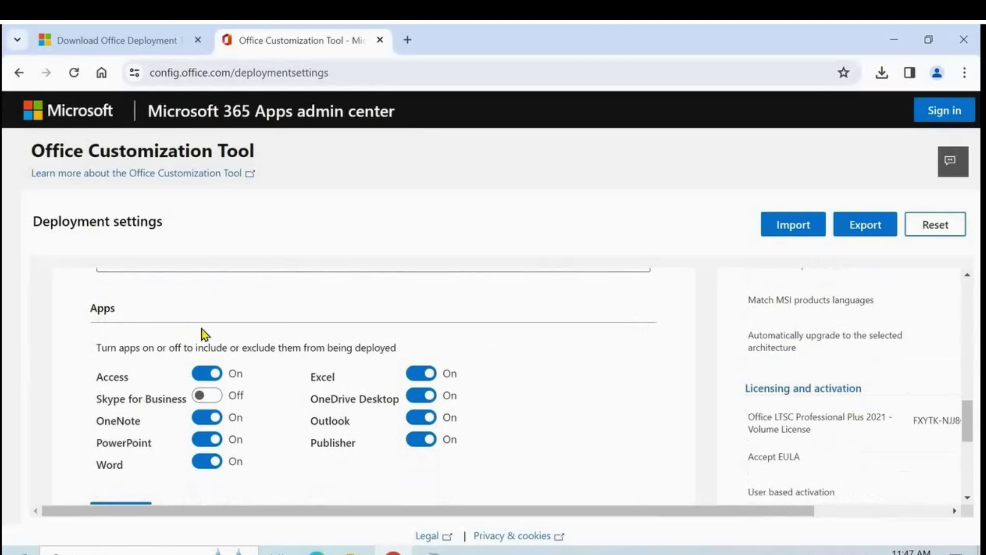
scroll(204, 334, down, 1)
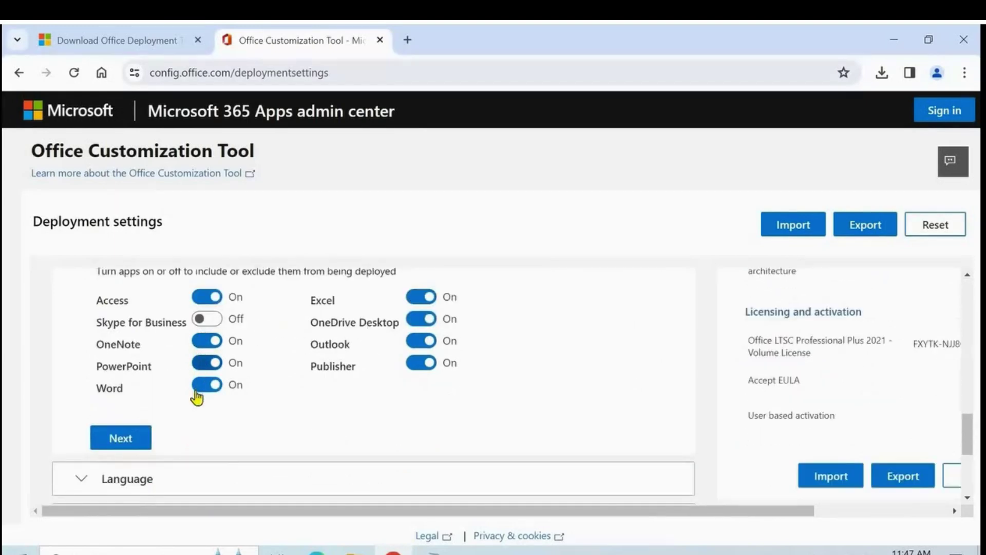
click(201, 343)
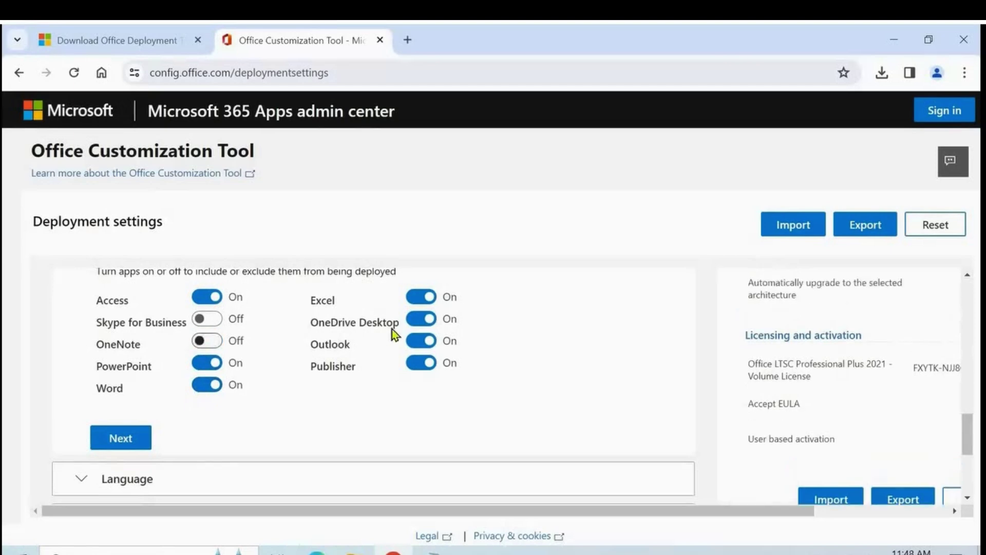
click(418, 322)
click(419, 343)
click(417, 364)
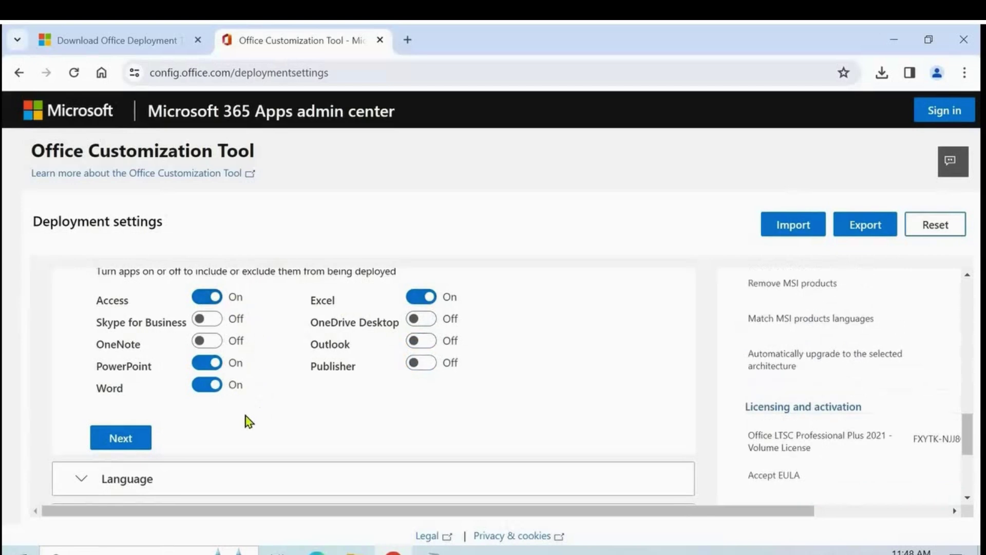
click(128, 440)
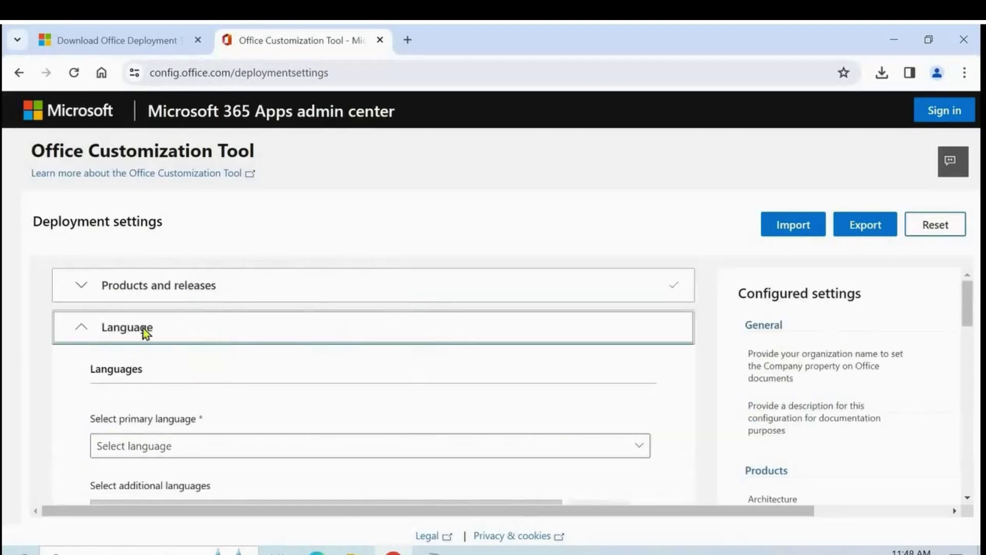
Set the primary language to English (United States) and continue to the Installation section
scroll(128, 316, down, 1)
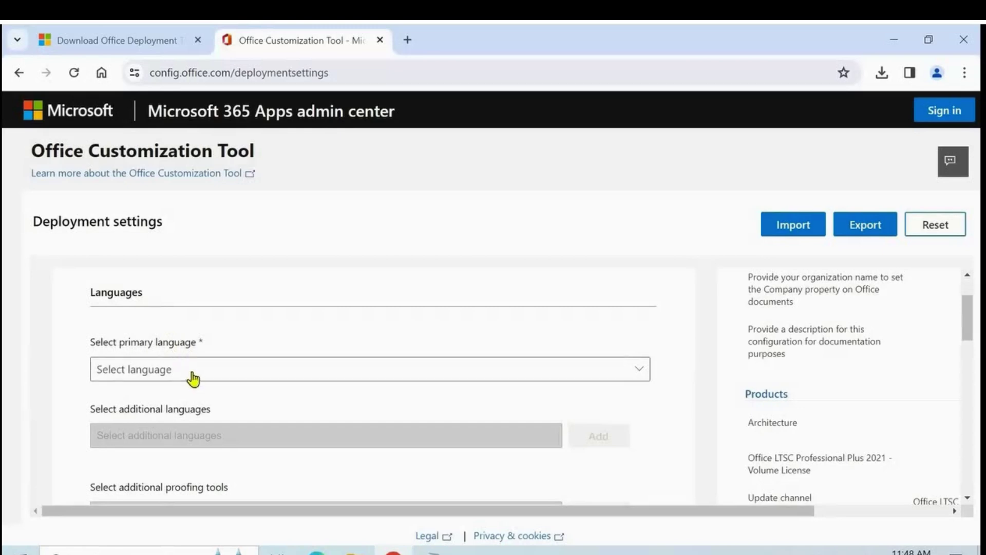
click(193, 378)
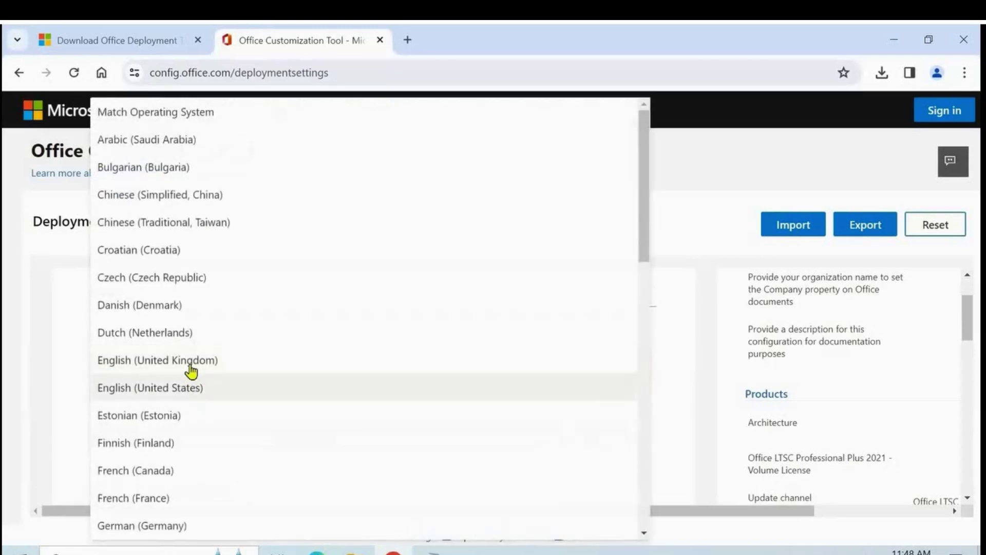
click(179, 389)
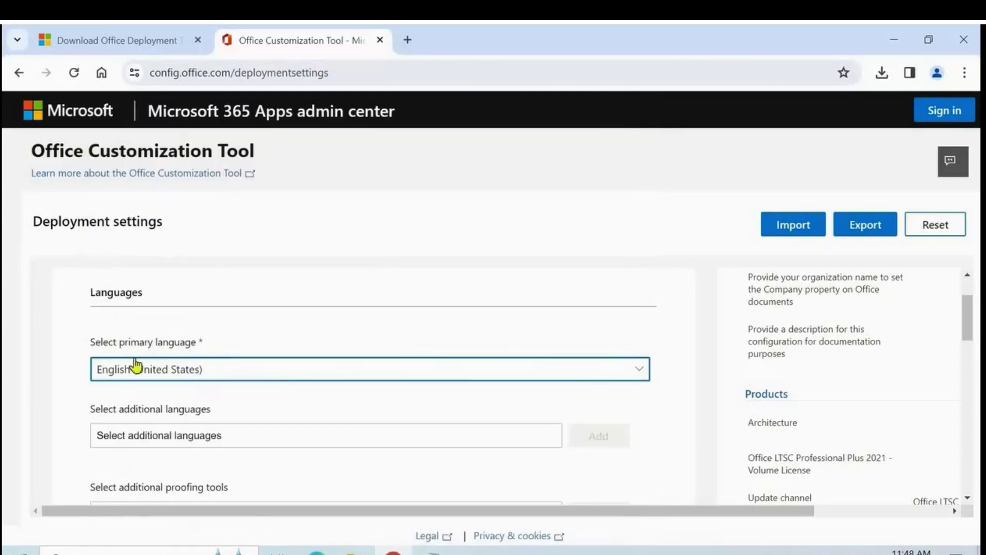
scroll(221, 388, down, 1)
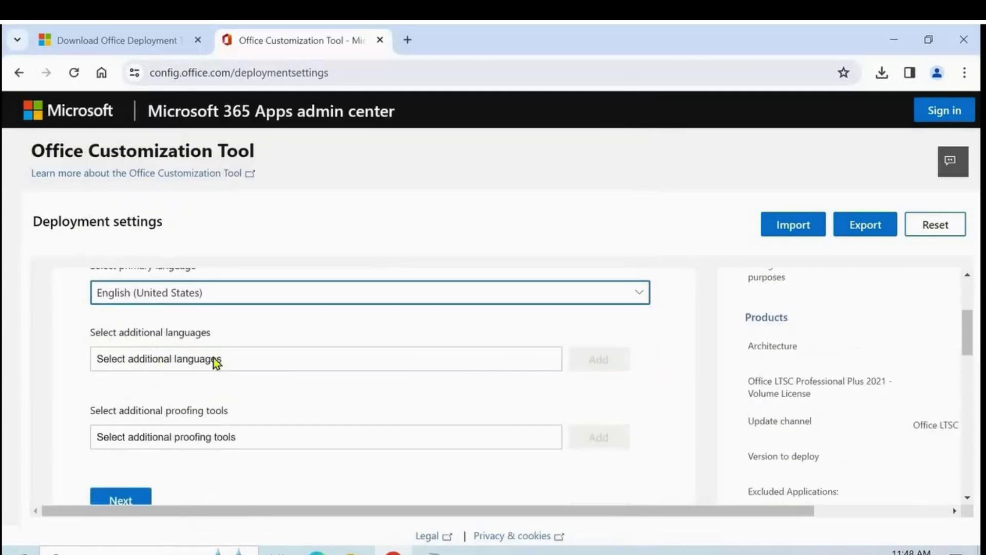
scroll(216, 369, down, 2)
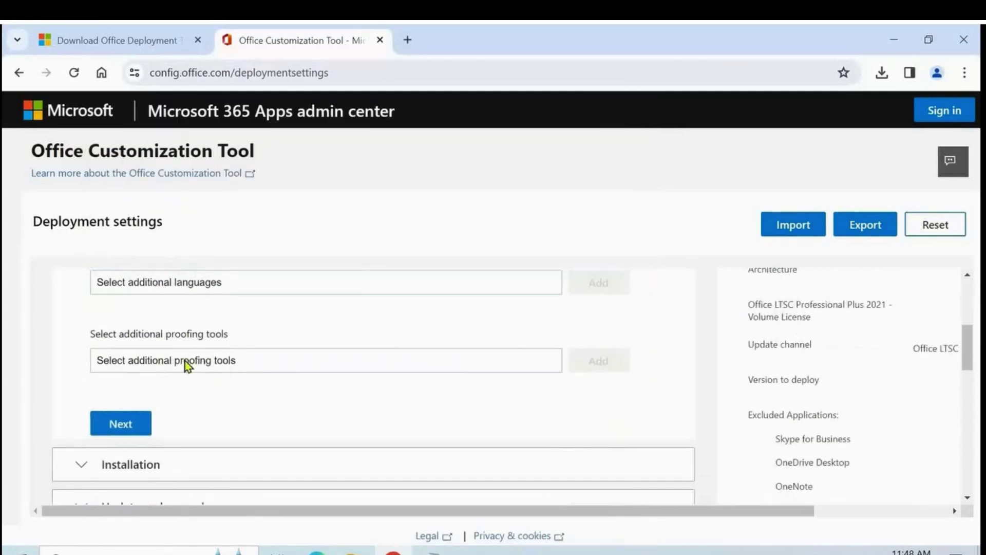
click(121, 347)
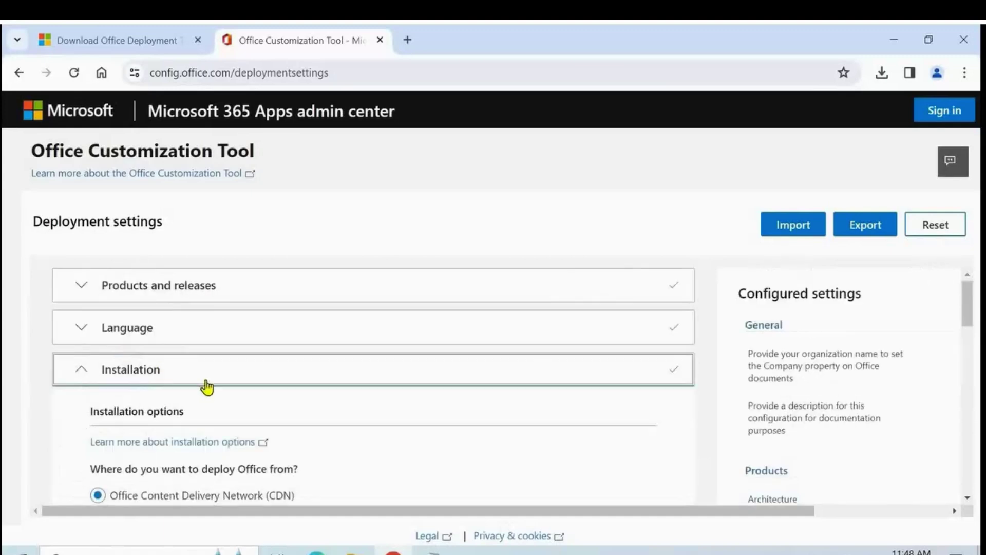
Accept the default installation options with the Office Content Delivery Network (CDN) as source and continue to Update and upgrade
scroll(205, 384, down, 1)
scroll(207, 381, down, 1)
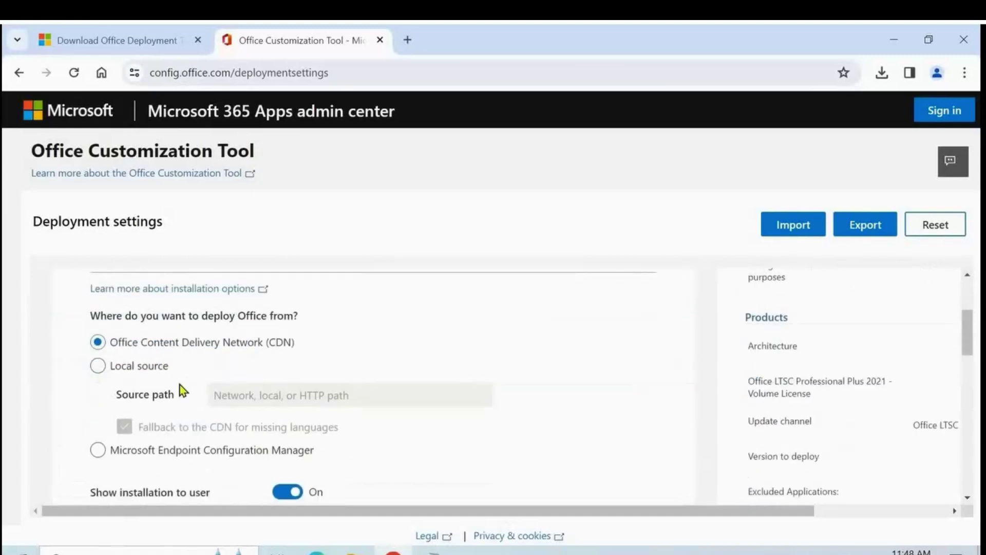
scroll(183, 384, down, 2)
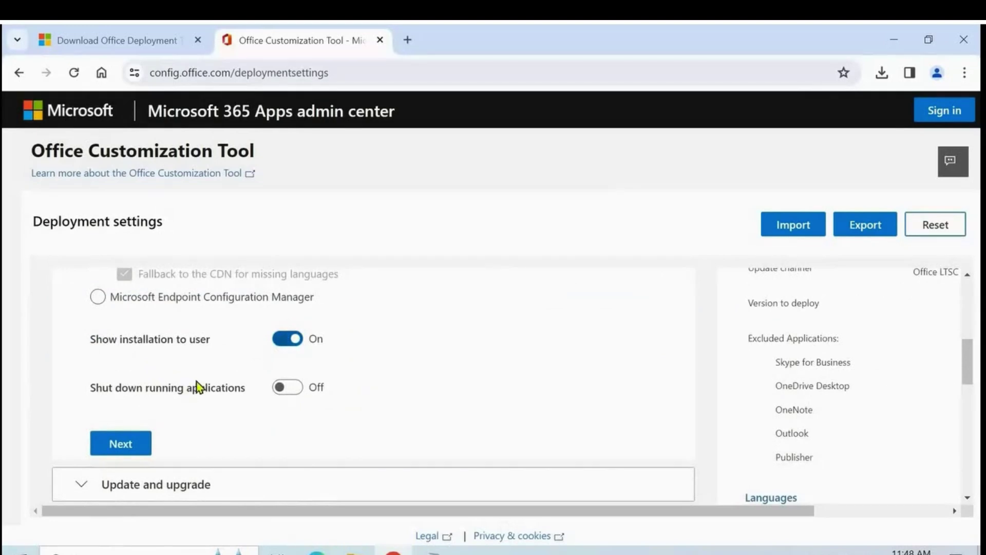
scroll(132, 377, down, 1)
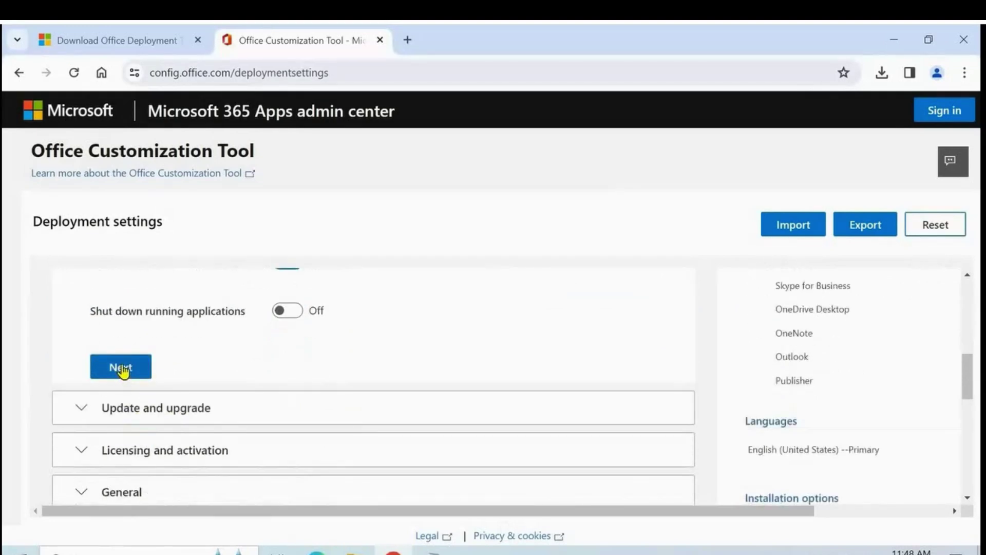
click(122, 367)
Accept the default update and upgrade options and continue to the Licensing and activation section
scroll(198, 364, down, 2)
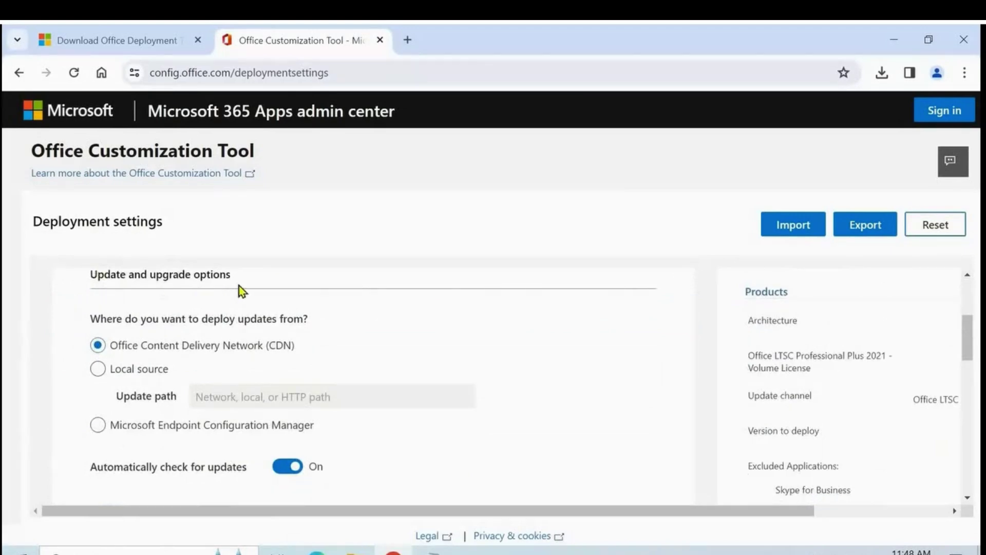
scroll(161, 391, down, 1)
scroll(159, 394, down, 5)
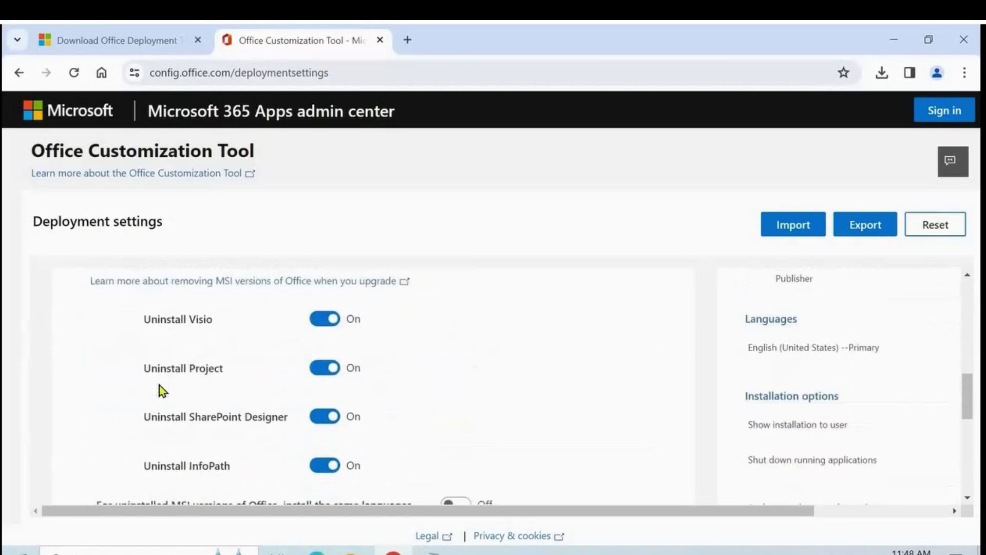
scroll(160, 385, down, 3)
click(135, 438)
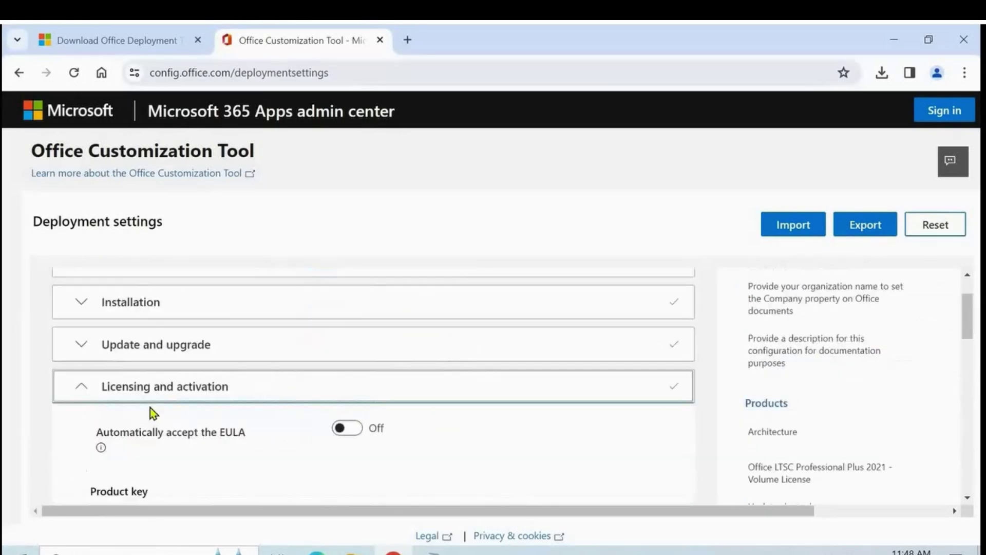
Accept the default licensing and activation settings, leave the General fields blank and continue to Application preferences
scroll(156, 370, down, 2)
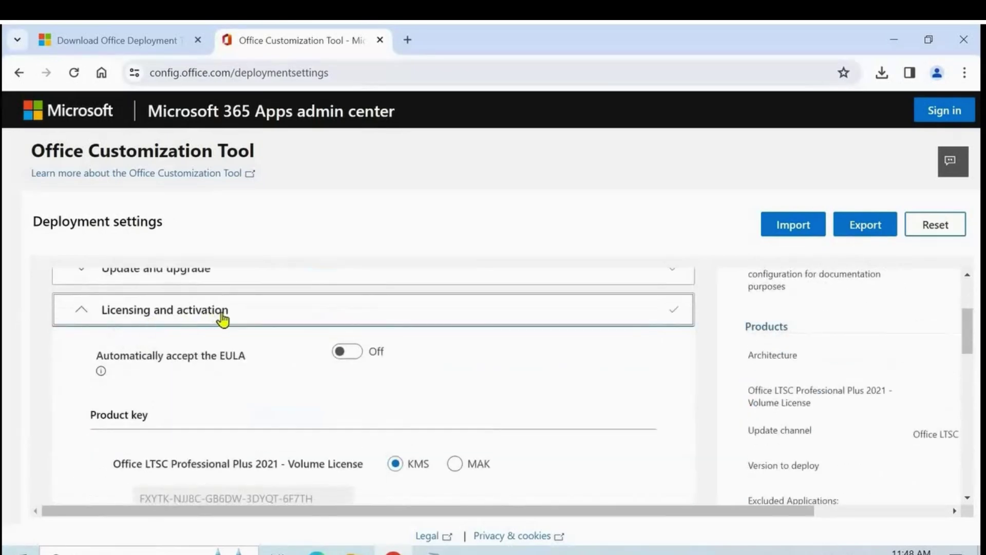
scroll(227, 367, down, 6)
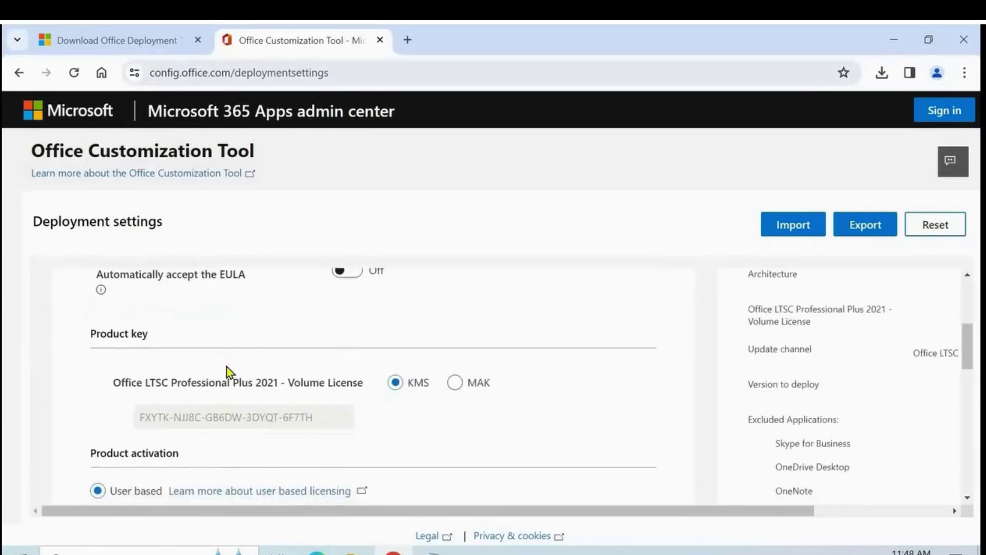
click(122, 375)
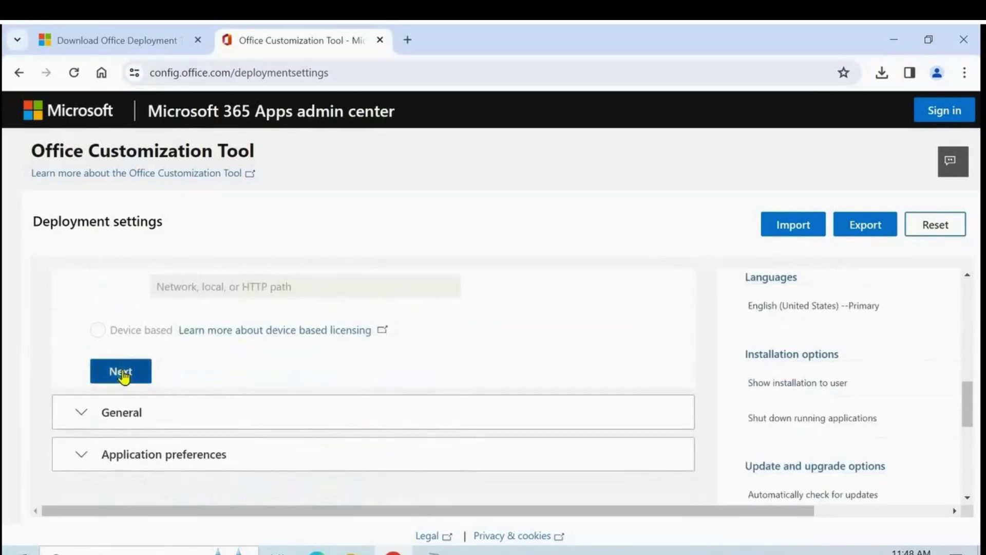
scroll(170, 355, down, 2)
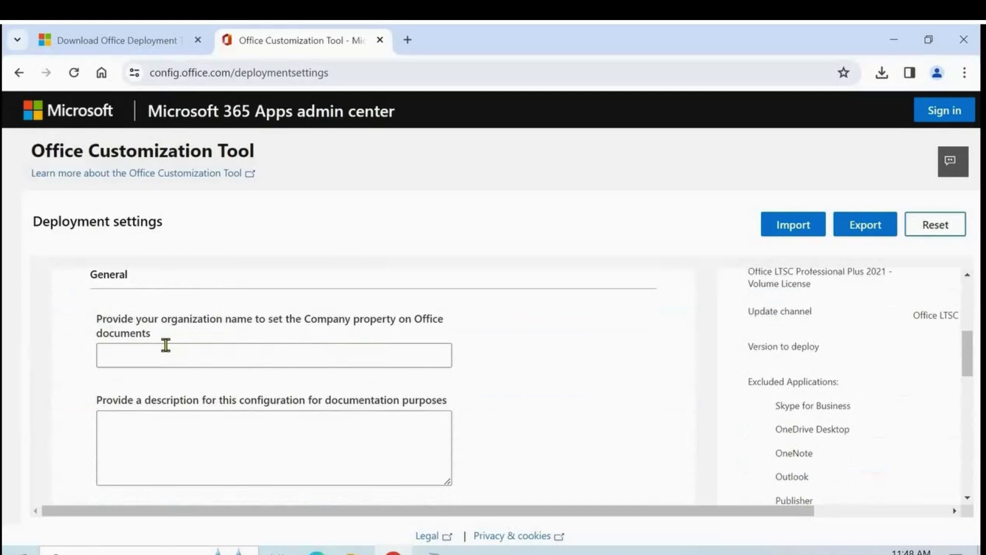
scroll(144, 370, down, 3)
click(123, 374)
Review the application preferences and finish the deployment settings with the preferences left at their defaults
scroll(154, 378, down, 3)
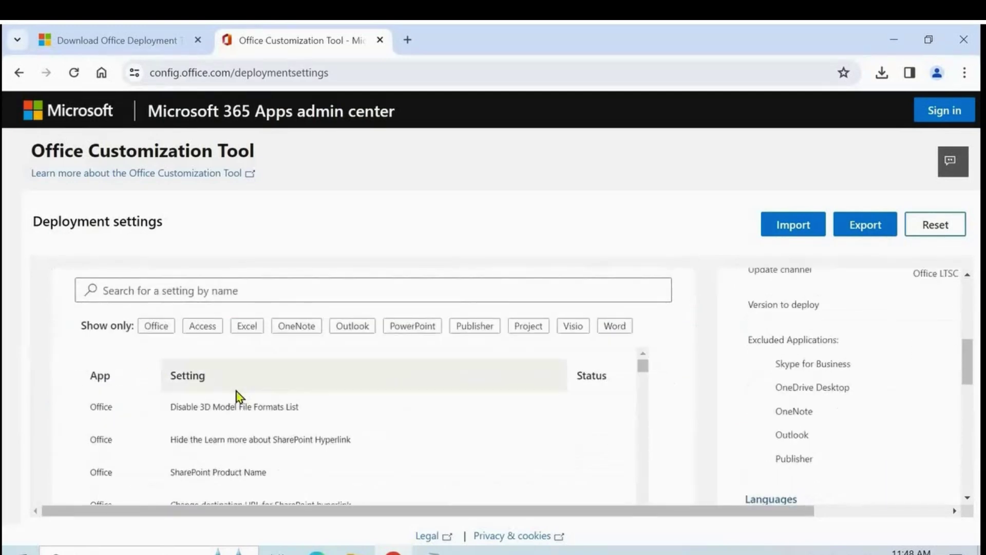
scroll(161, 305, up, 2)
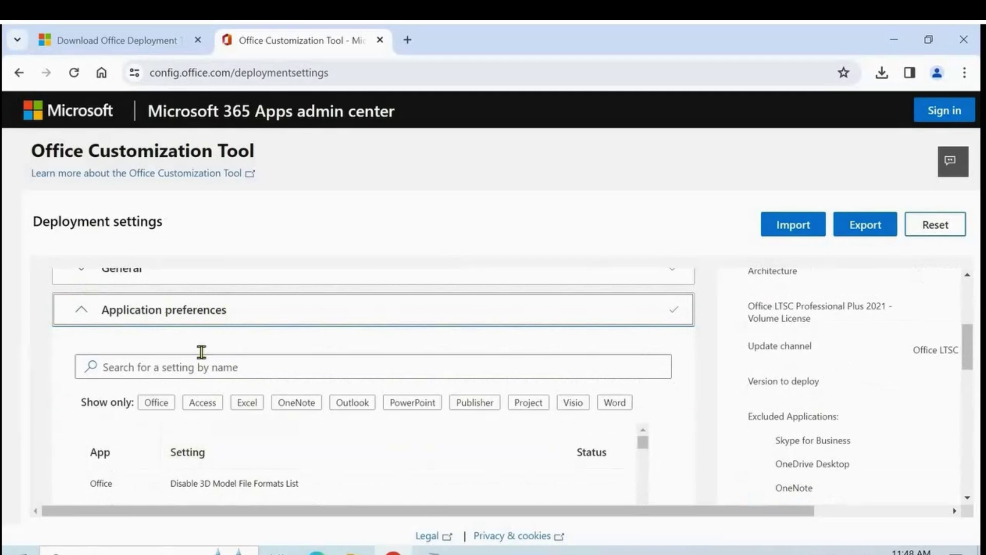
scroll(200, 354, down, 5)
scroll(204, 356, down, 3)
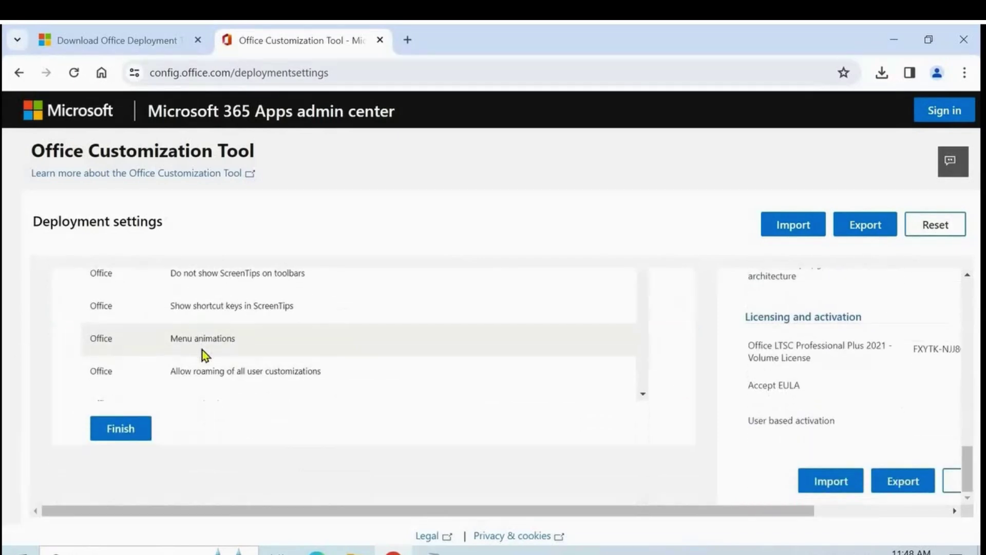
scroll(202, 352, up, 5)
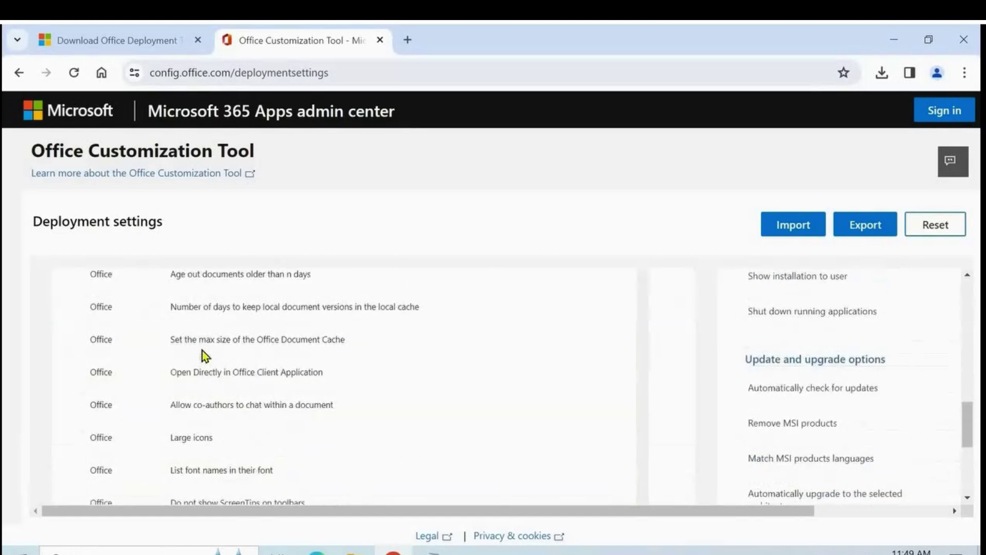
scroll(202, 352, down, 5)
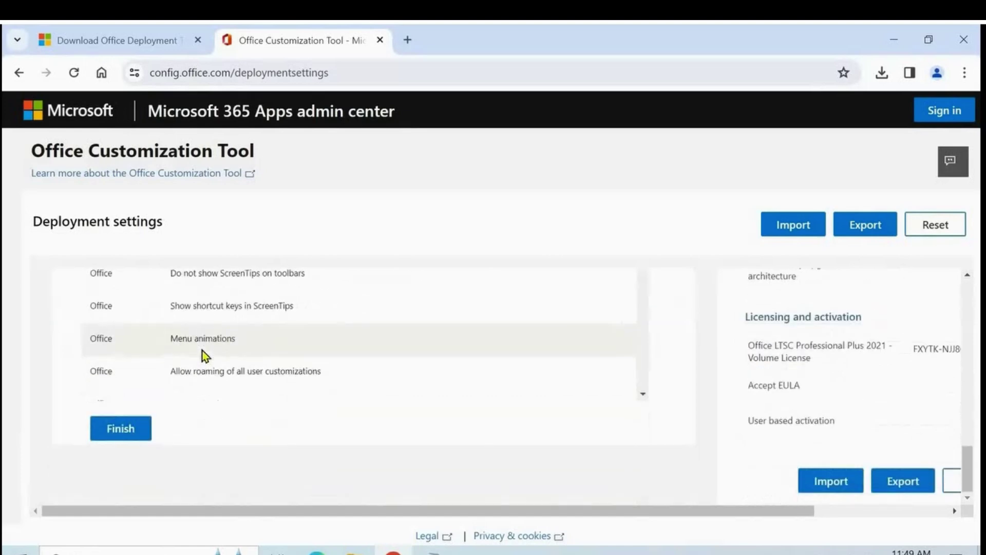
click(120, 430)
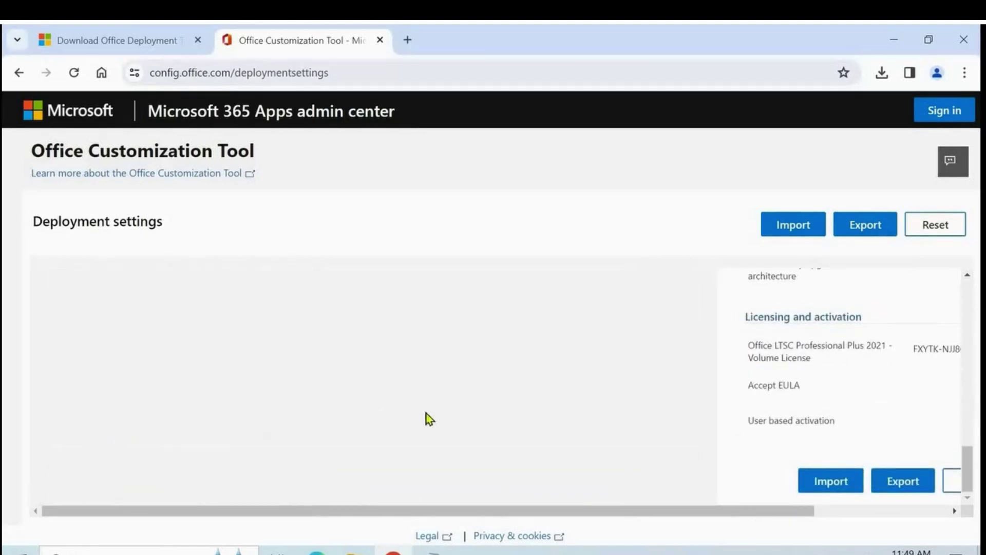
Start exporting the deployment configuration and choose Keep Current Settings as the default file format
click(865, 228)
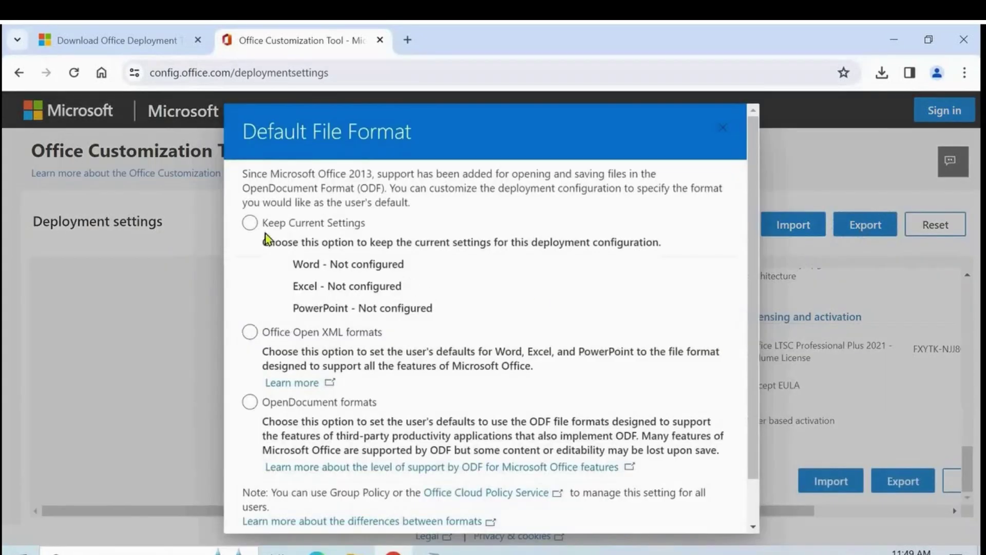
click(280, 222)
scroll(591, 395, down, 1)
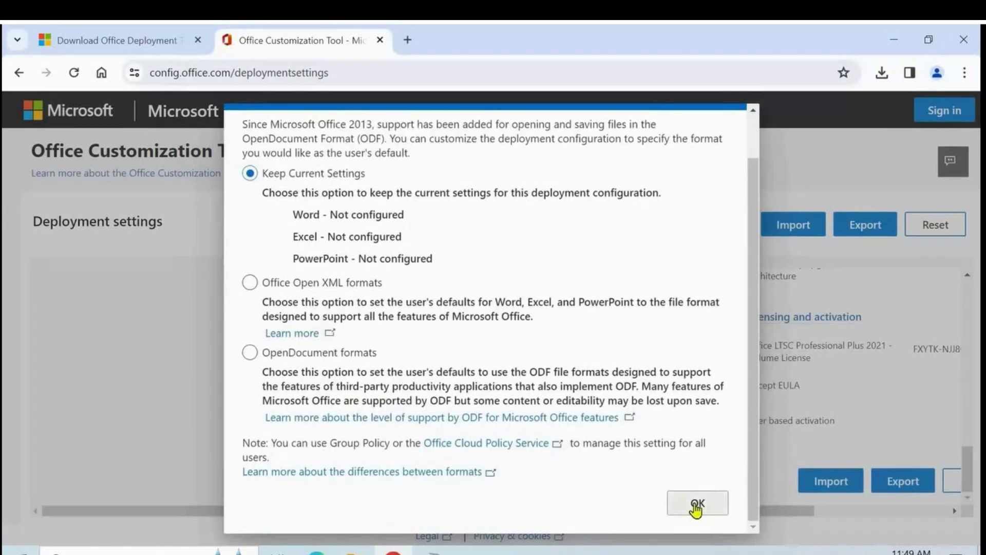
click(697, 504)
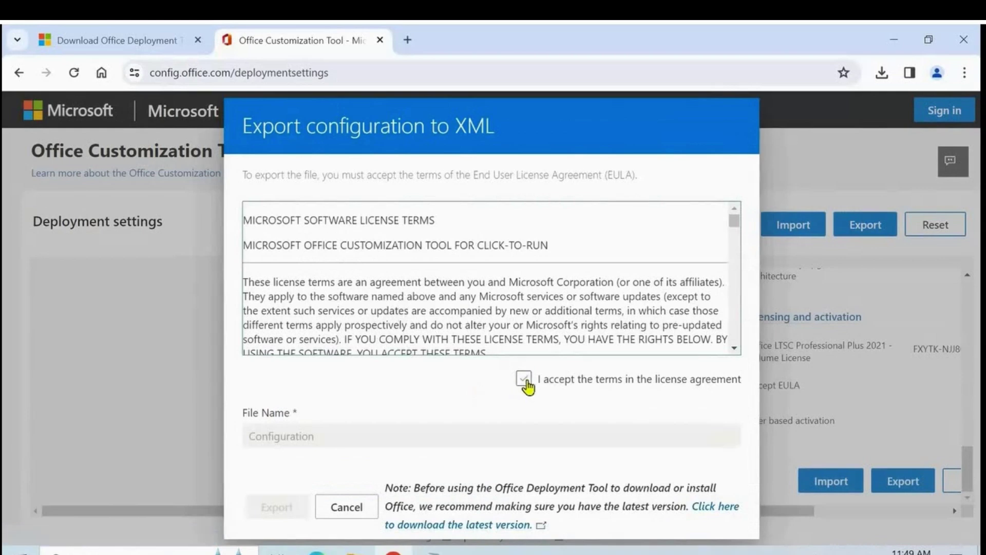
Accept the license agreement terms and export the configuration to XML with the file name Configuration
click(523, 378)
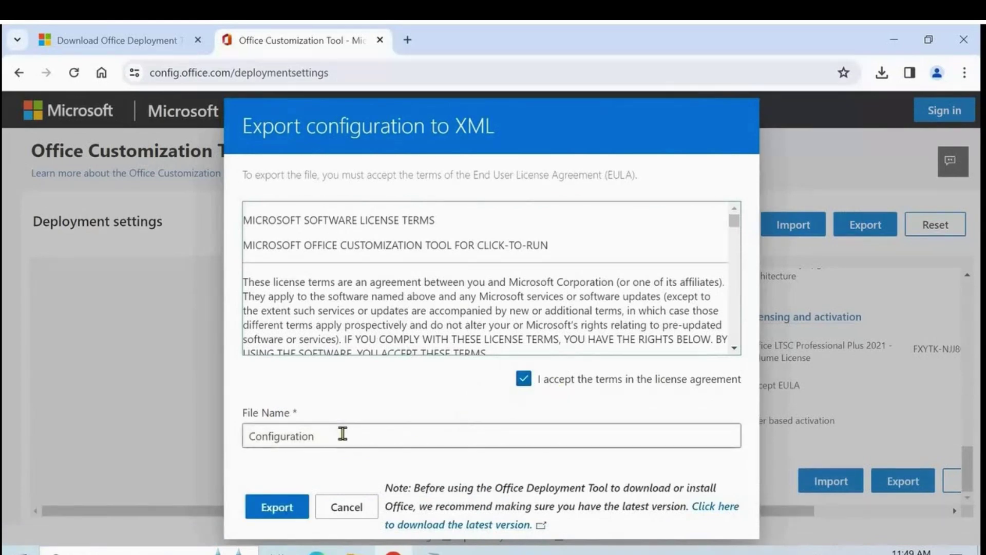
click(258, 428)
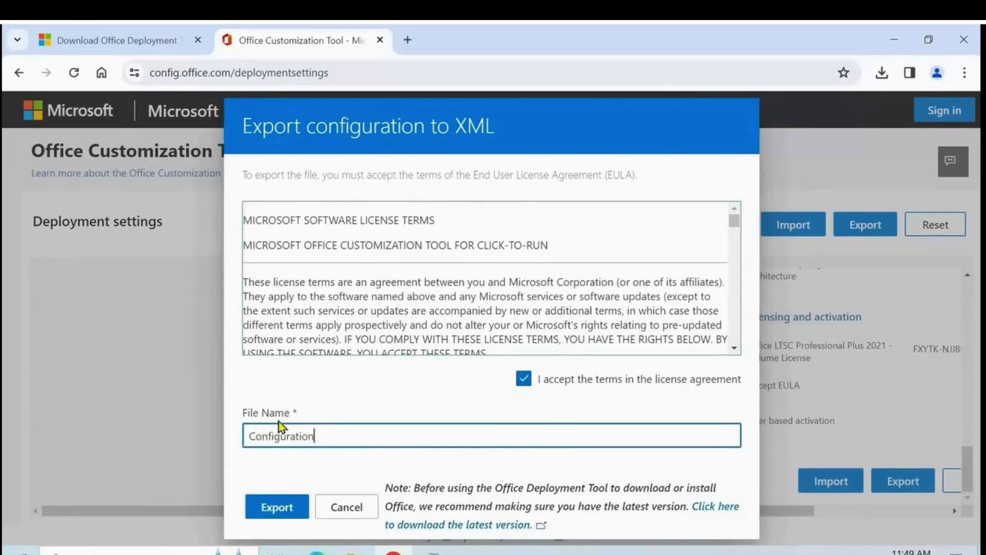
click(277, 508)
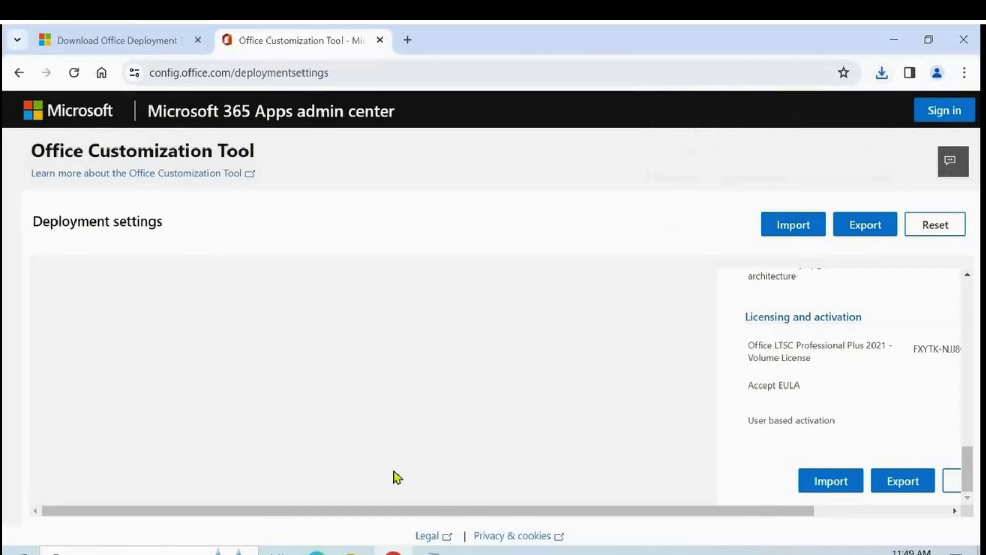
Switch to File Explorer in a maximized window and view the downloaded files in the Downloads folder
click(351, 552)
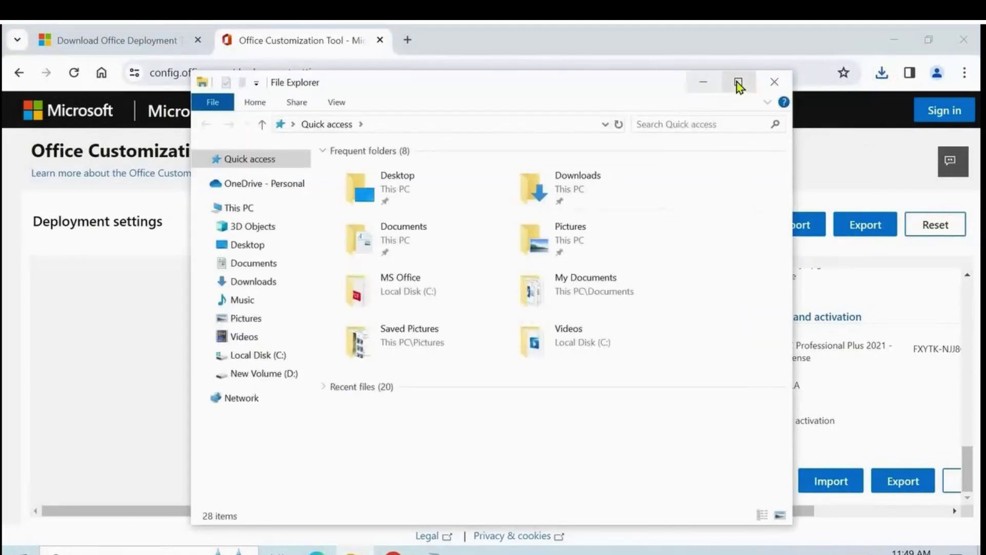
click(739, 83)
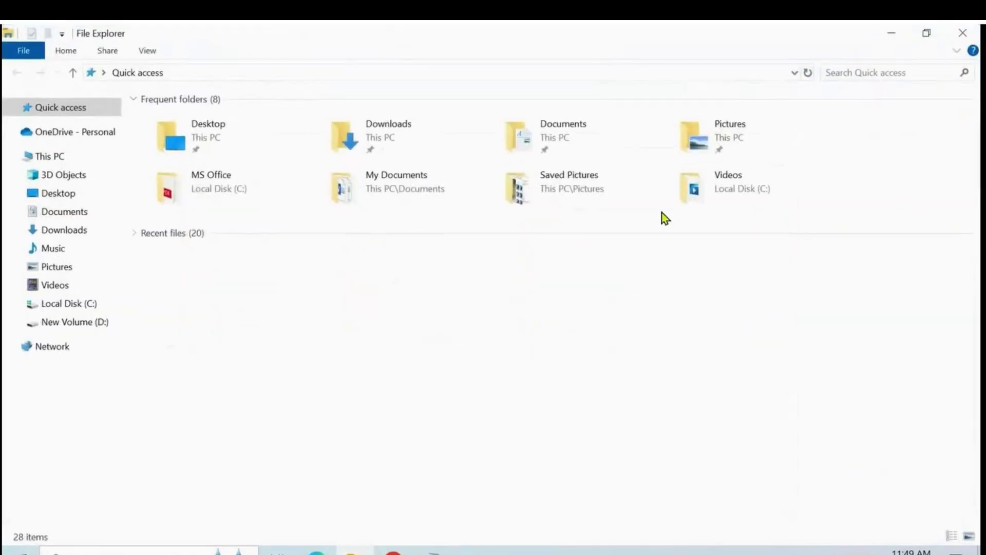
click(87, 232)
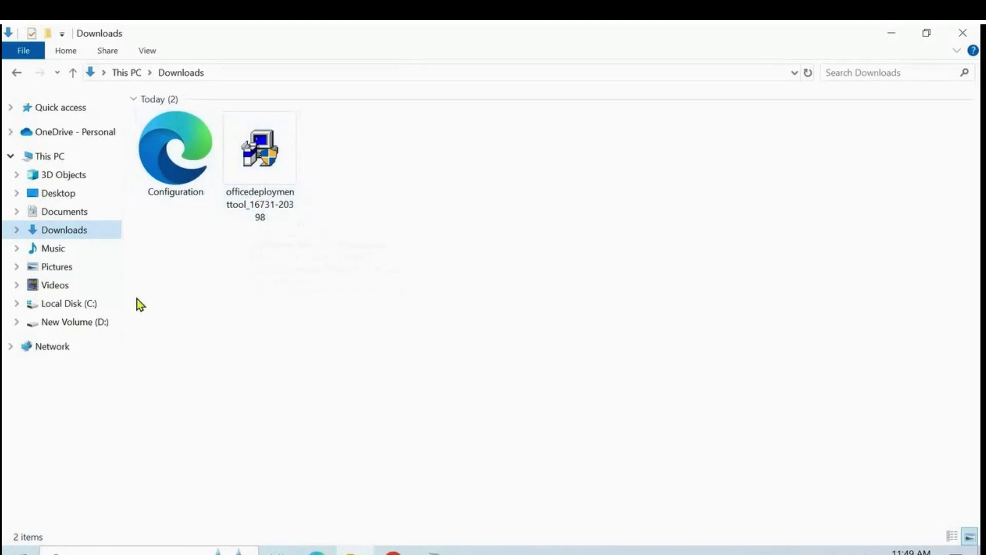
Create a new folder named Office 2021 on Local Disk (C:)
click(86, 307)
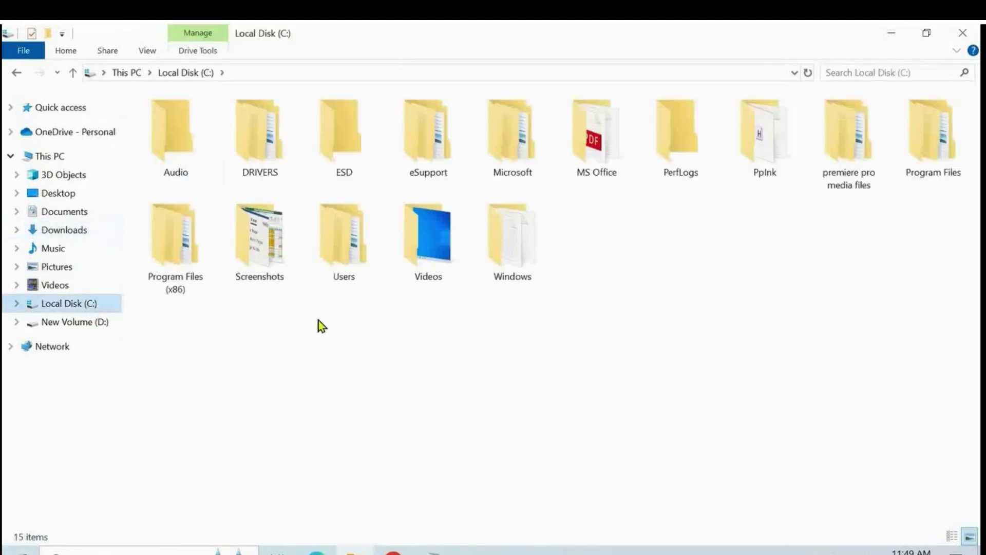
right_click(599, 245)
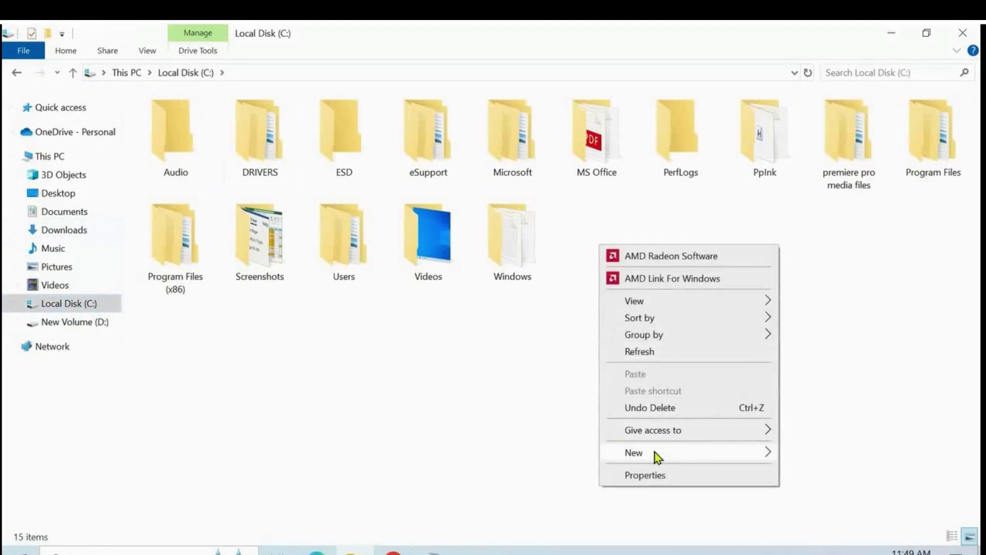
mouse_move(654, 452)
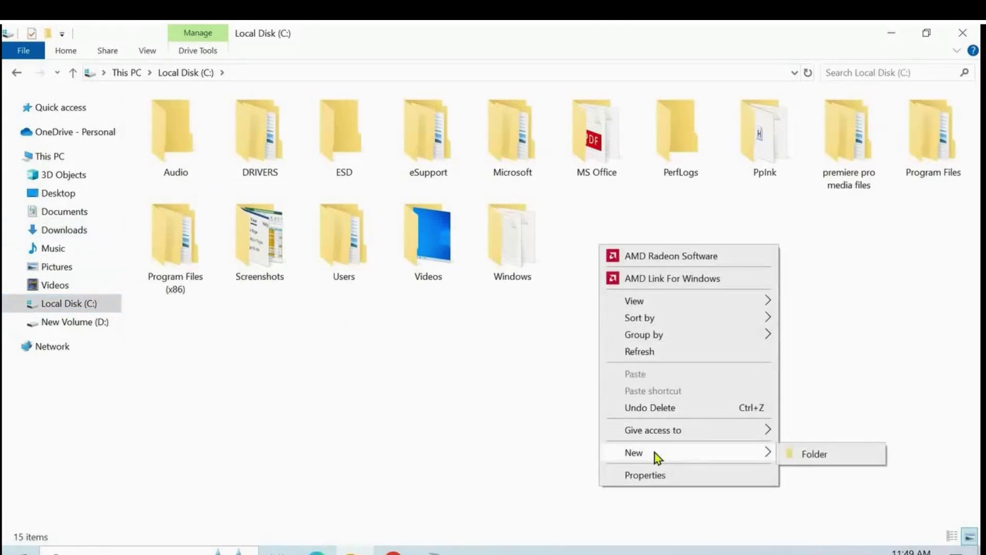
click(832, 455)
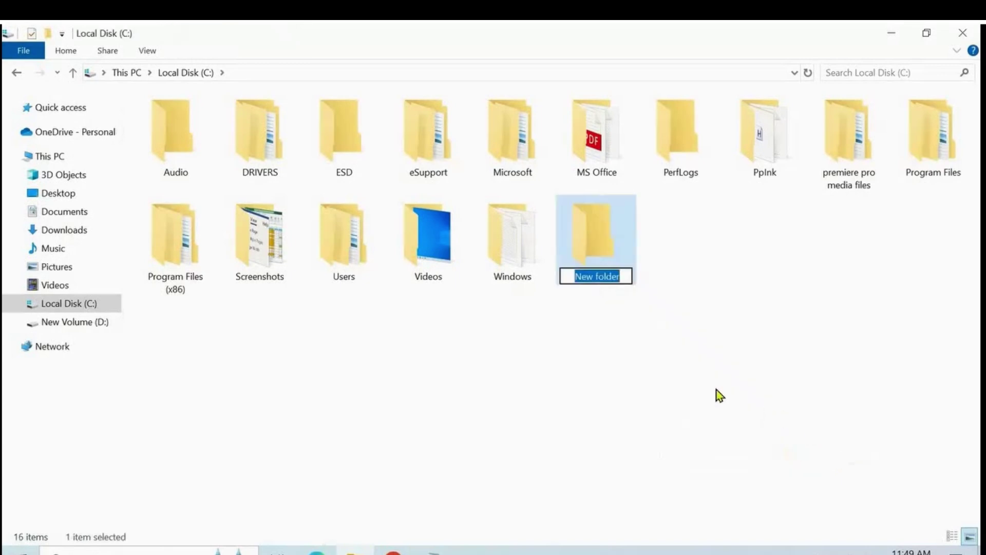
text(Ofic)
key(BackSpace)
key(BackSpace)
text(fice )
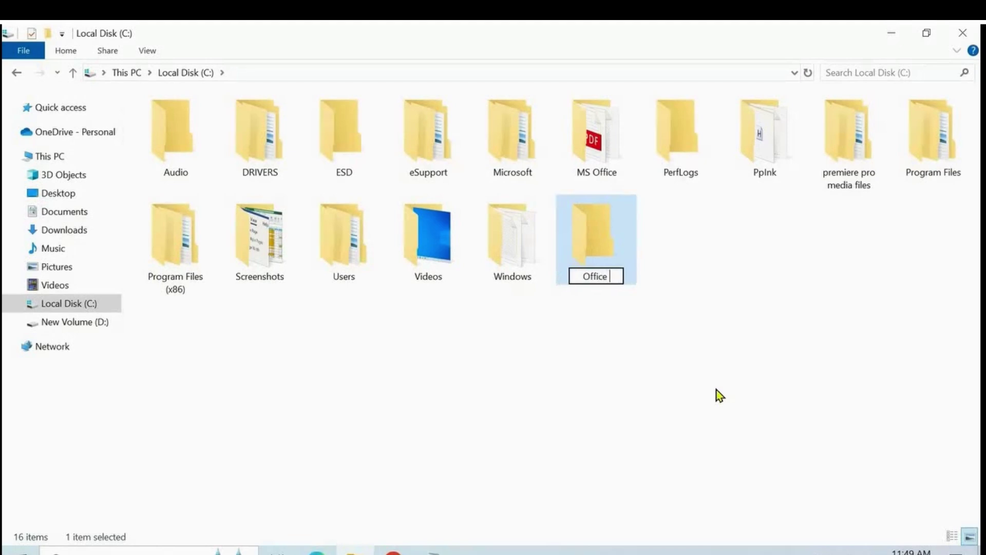
text(2021)
key(Return)
click(671, 341)
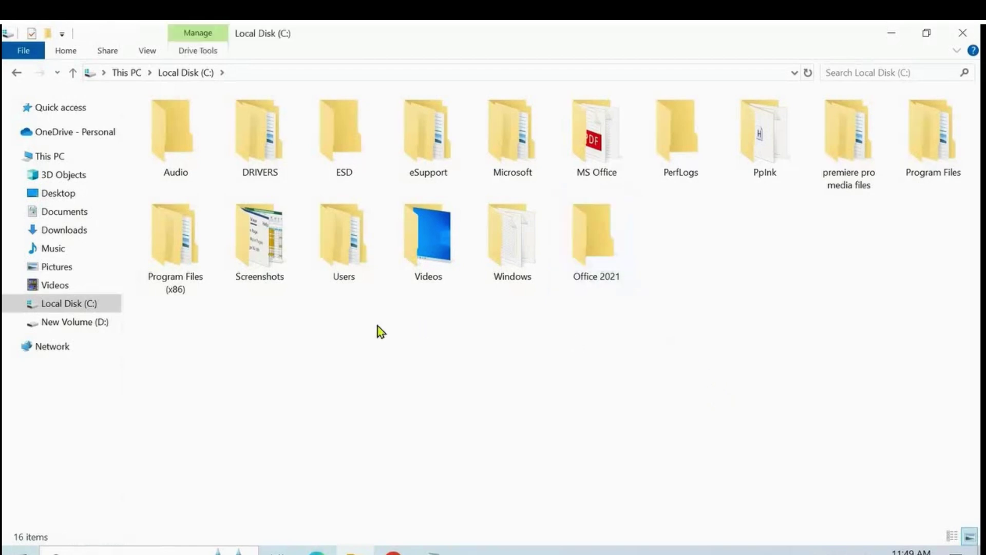
click(79, 236)
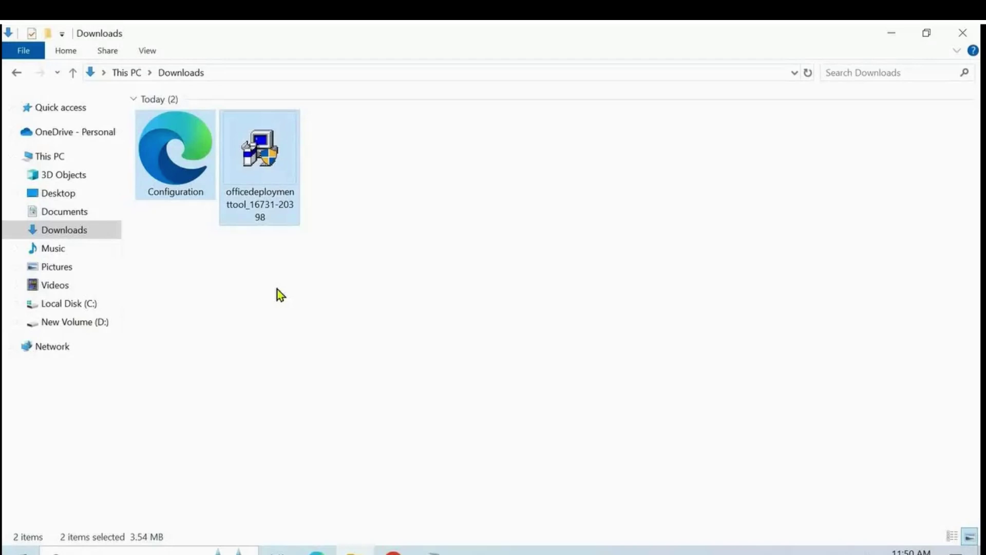
key(ctrl+x)
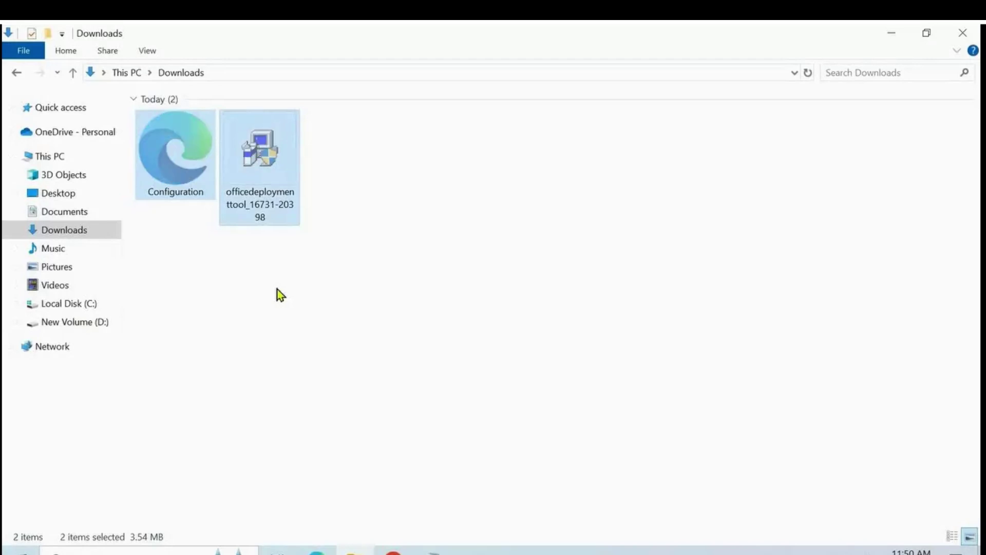
click(94, 307)
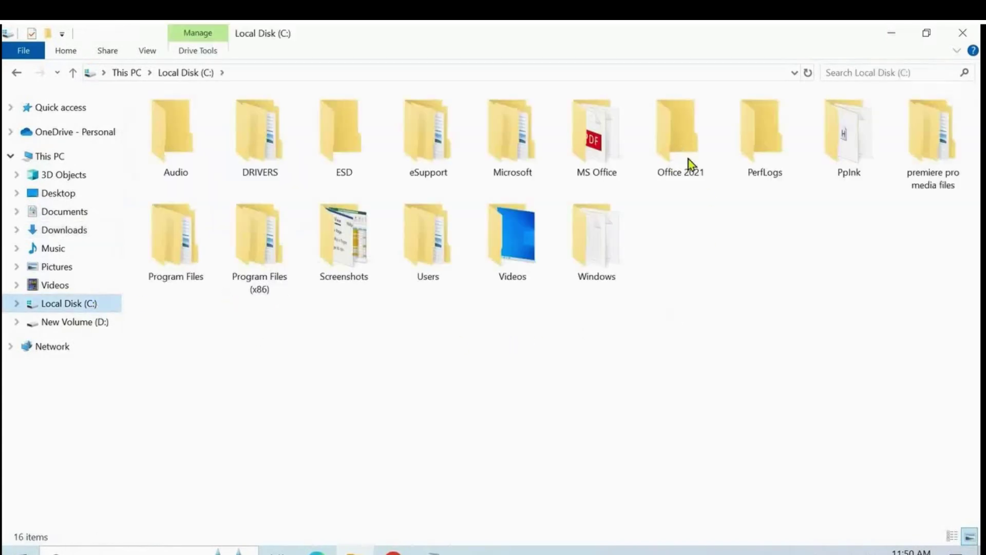
double_click(675, 146)
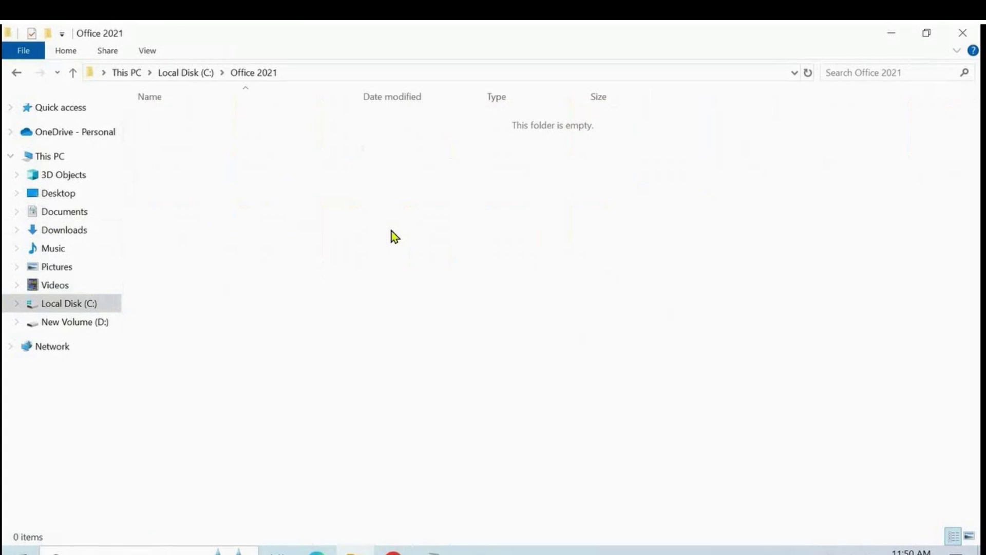
key(ctrl+v)
click(272, 173)
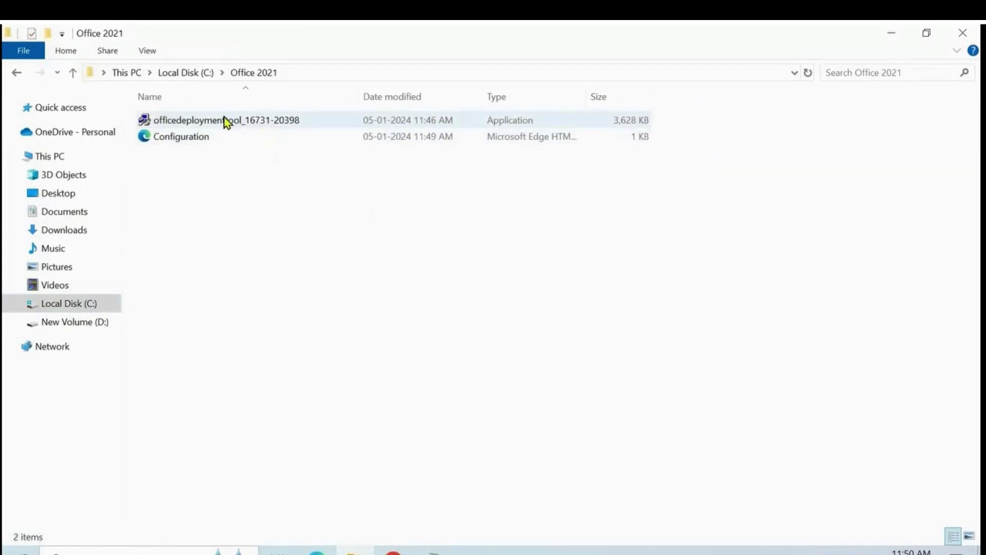
click(210, 124)
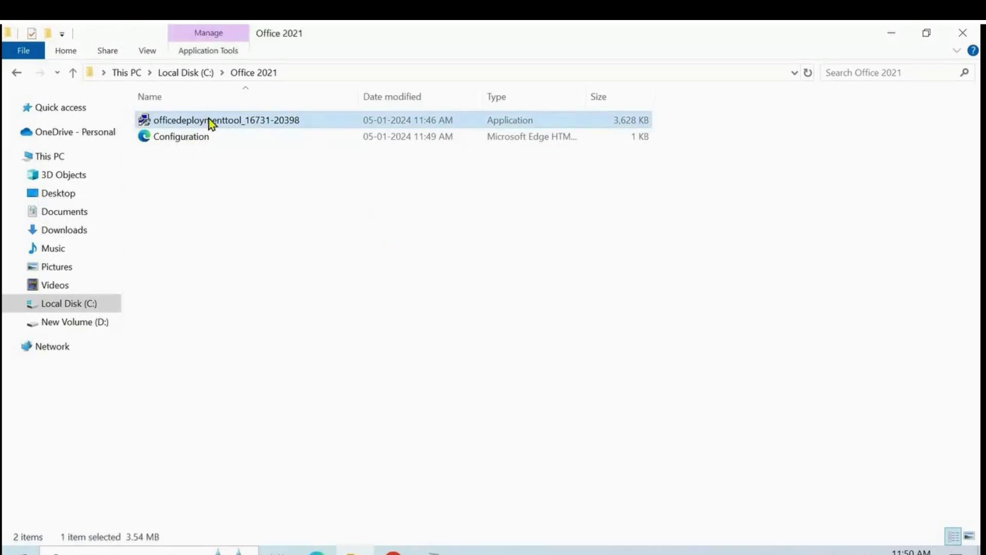
right_click(209, 121)
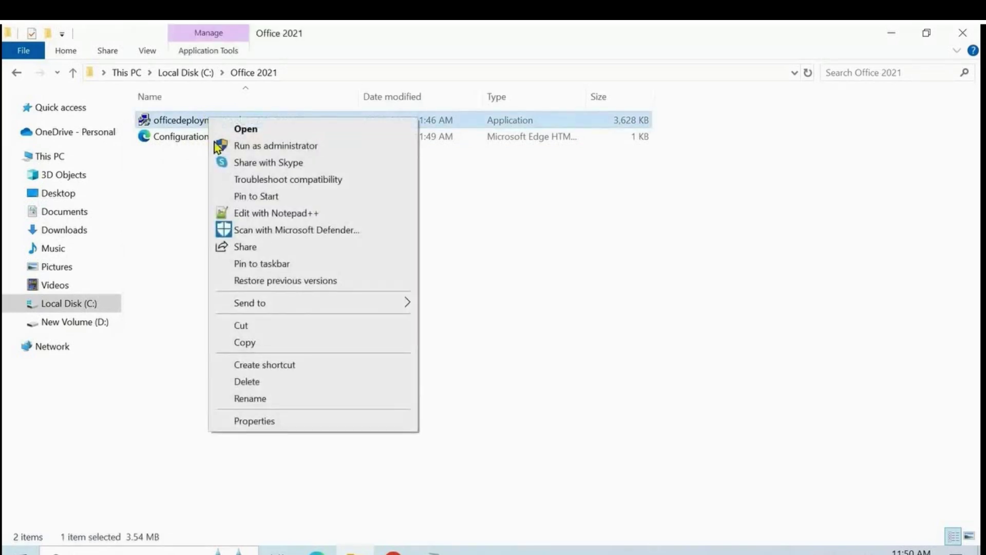
click(288, 148)
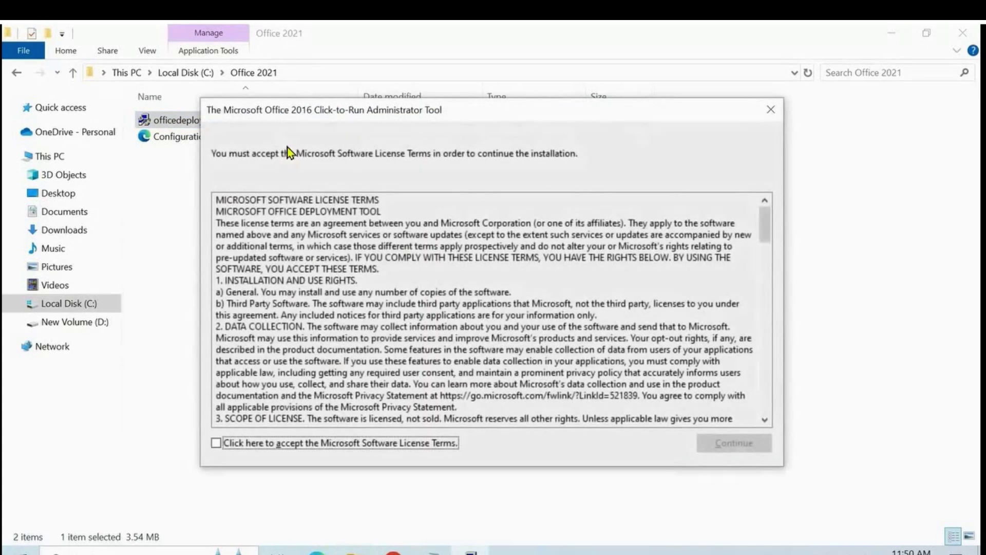
click(216, 444)
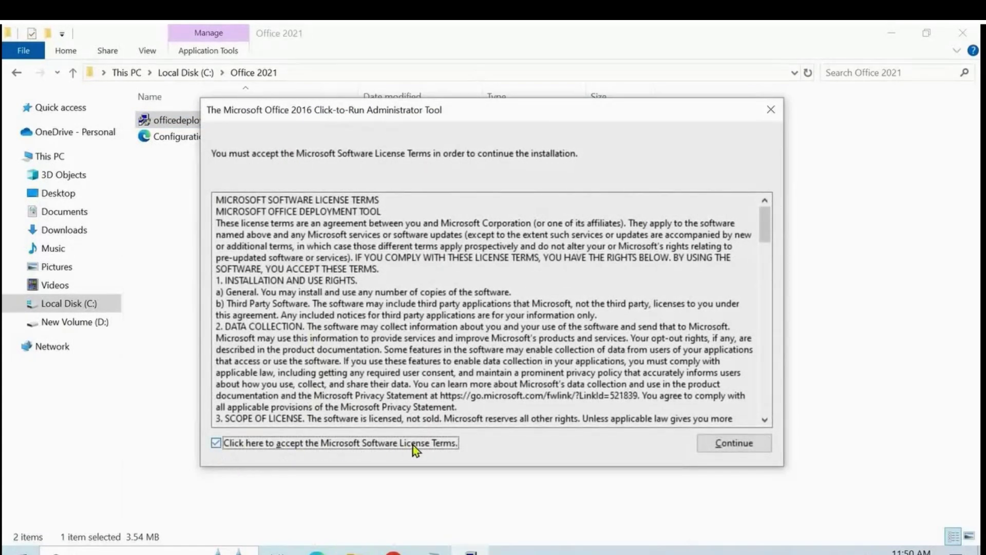
click(726, 443)
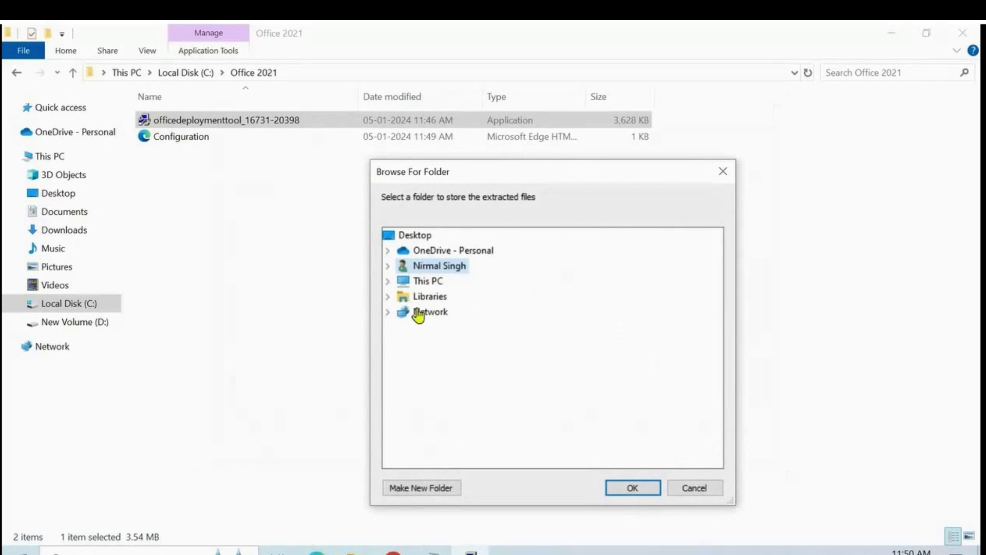
Extract the deployment tool's files into the Office 2021 folder on Local Disk (C:) and dismiss the completion message
click(389, 281)
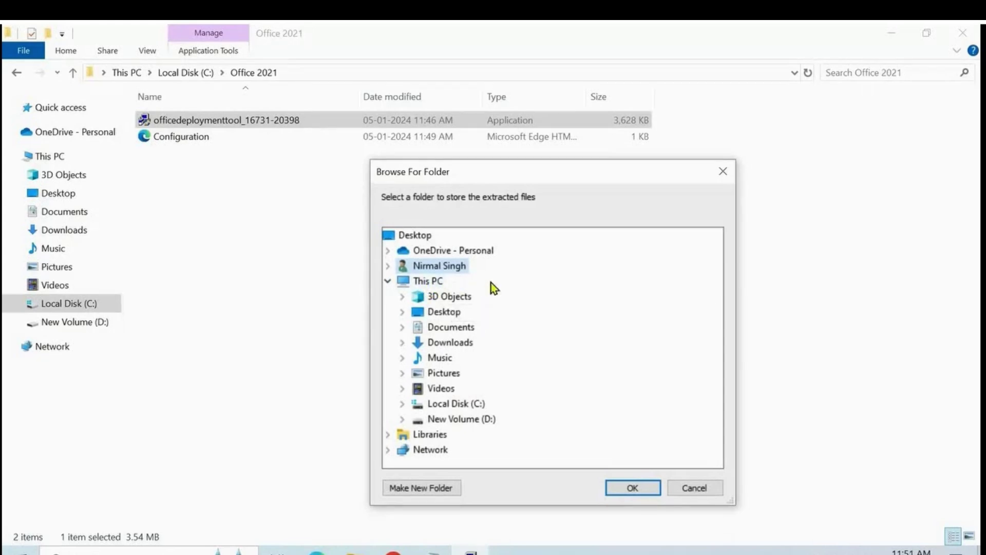
click(422, 281)
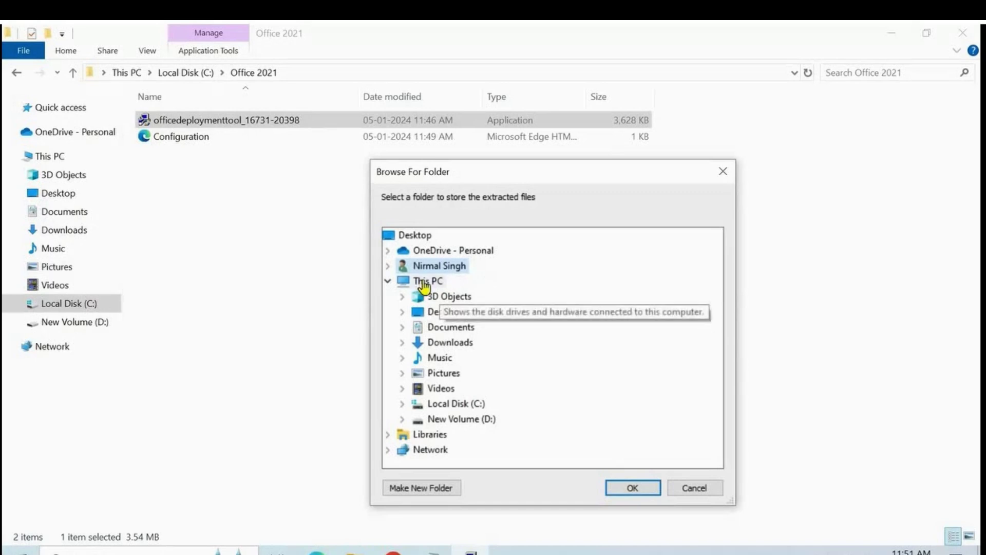
click(456, 403)
scroll(480, 363, down, 1)
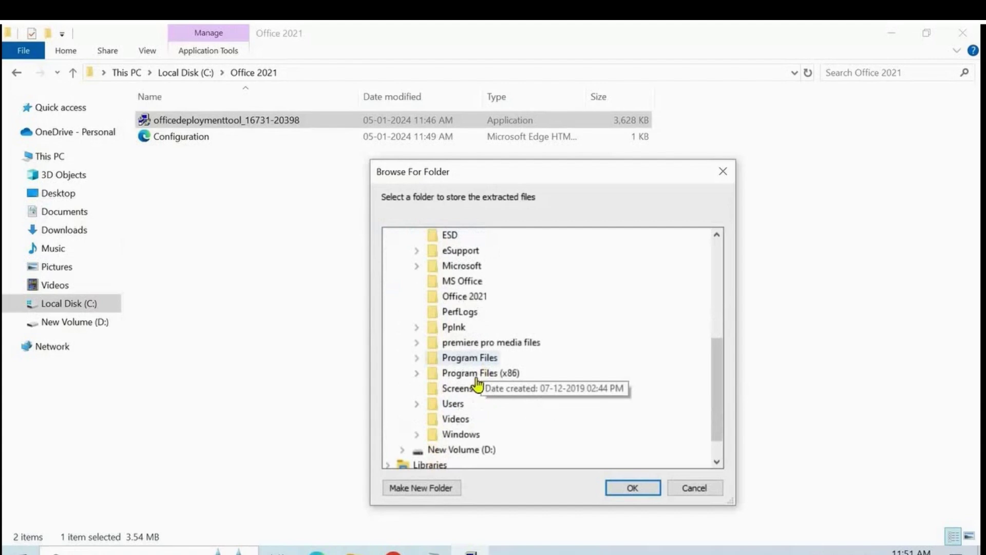
click(469, 297)
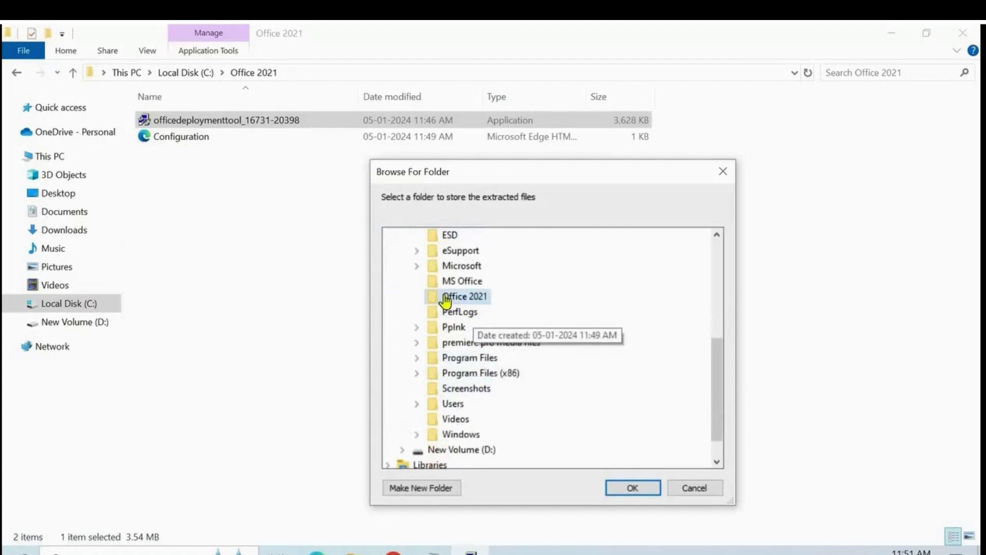
click(622, 487)
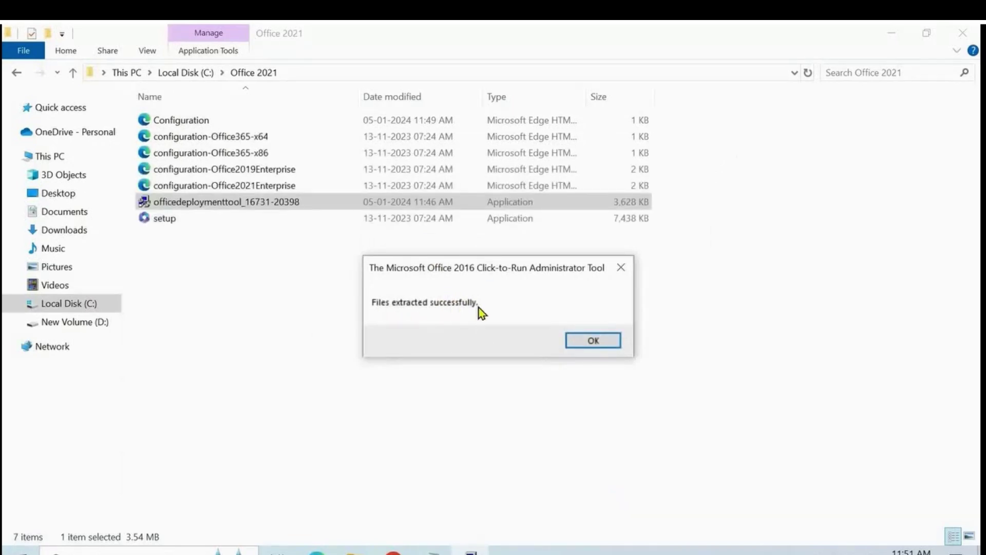
click(593, 342)
Check Step 3, Install Setup, in the Notepad list of office download steps and minimize the notes
click(434, 551)
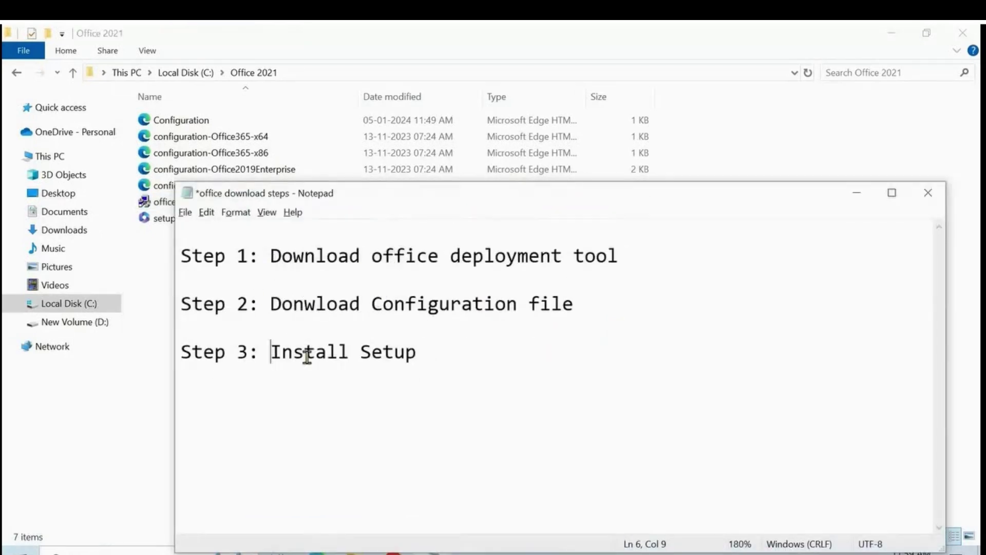
drag(271, 354, 425, 355)
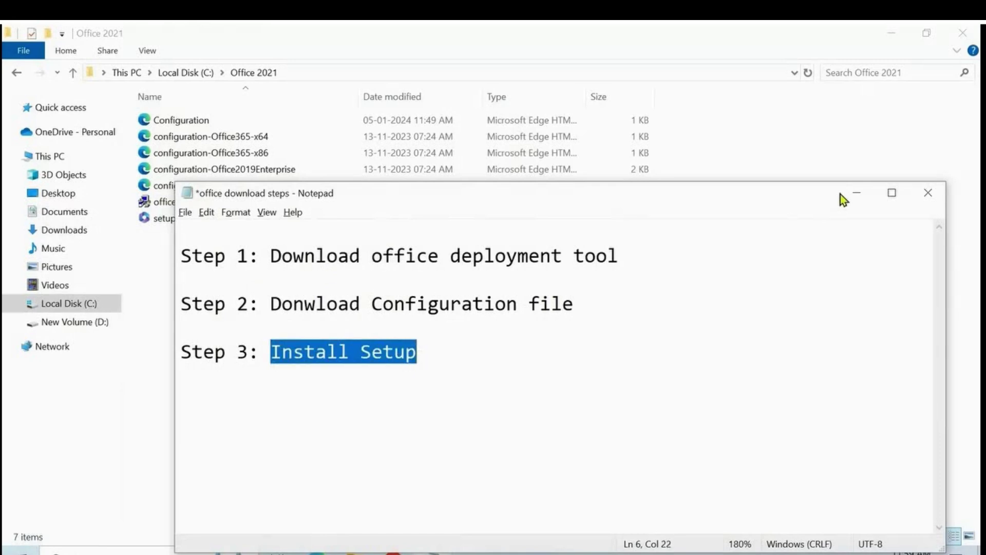
click(855, 194)
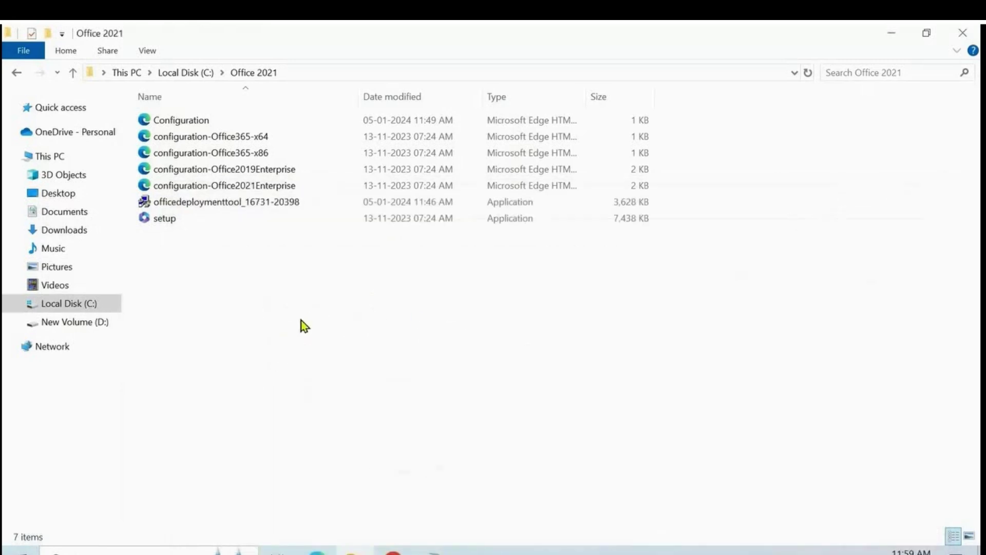
Search Windows for Command Prompt, open it and change the working directory to c:\office 2021
click(122, 550)
text(com)
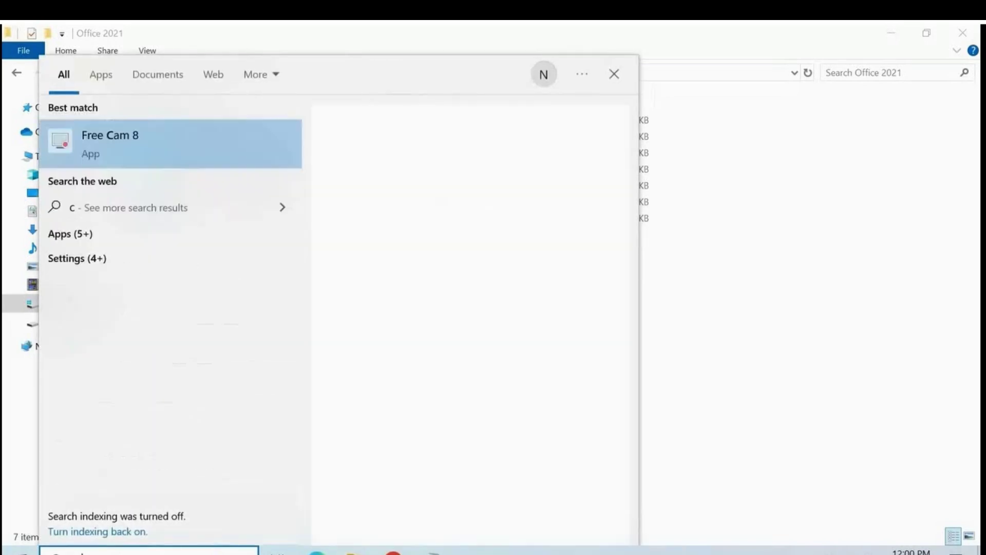
text(mand pro)
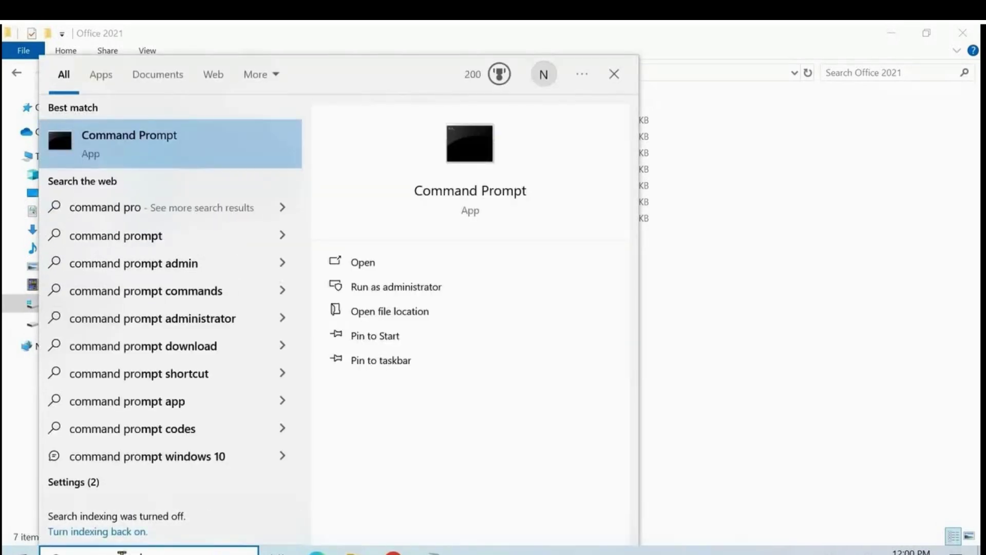
key(Escape)
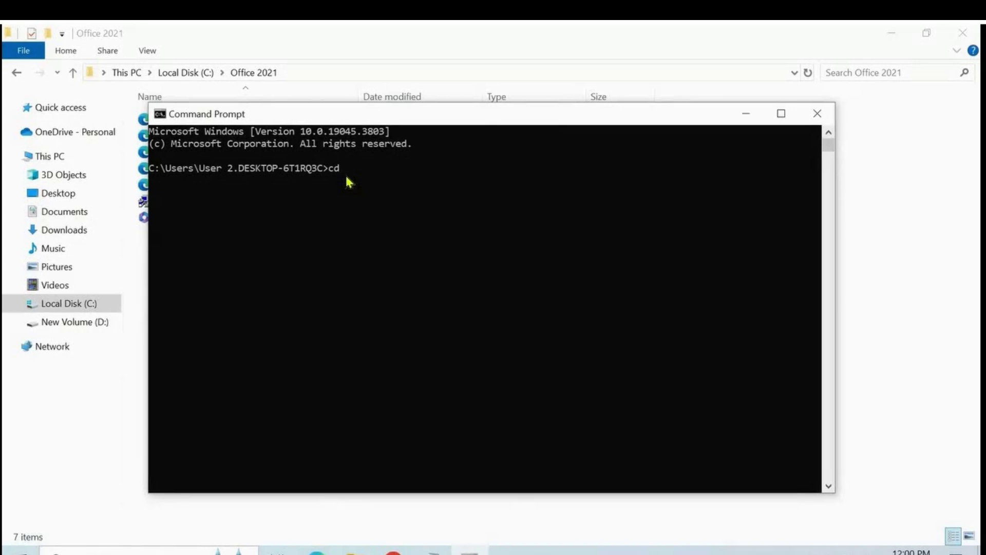
text(:\office 2021)
key(Return)
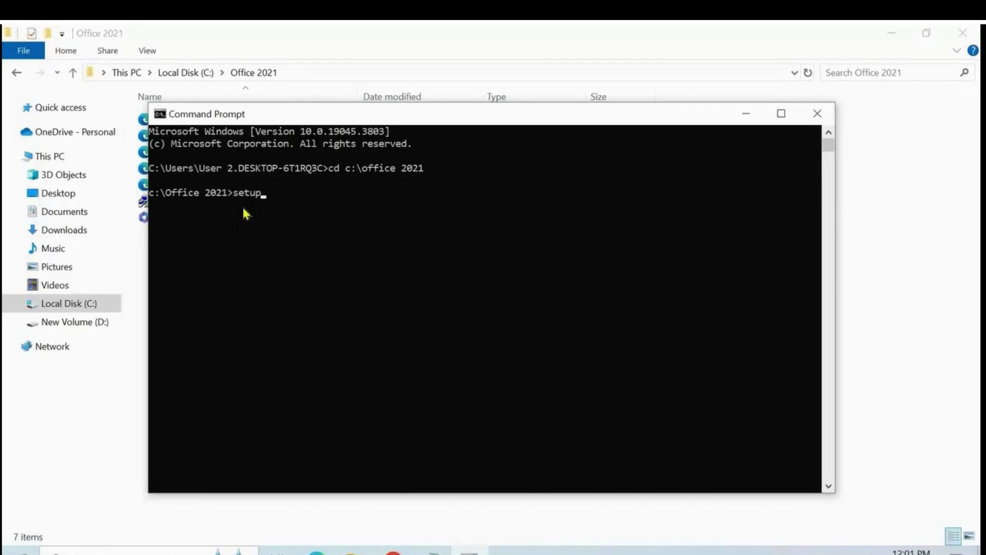
Install Office by running setup.exe /configure configuration.xml and close the installer when it finishes
text(exe)
text(/configure configuration.xml)
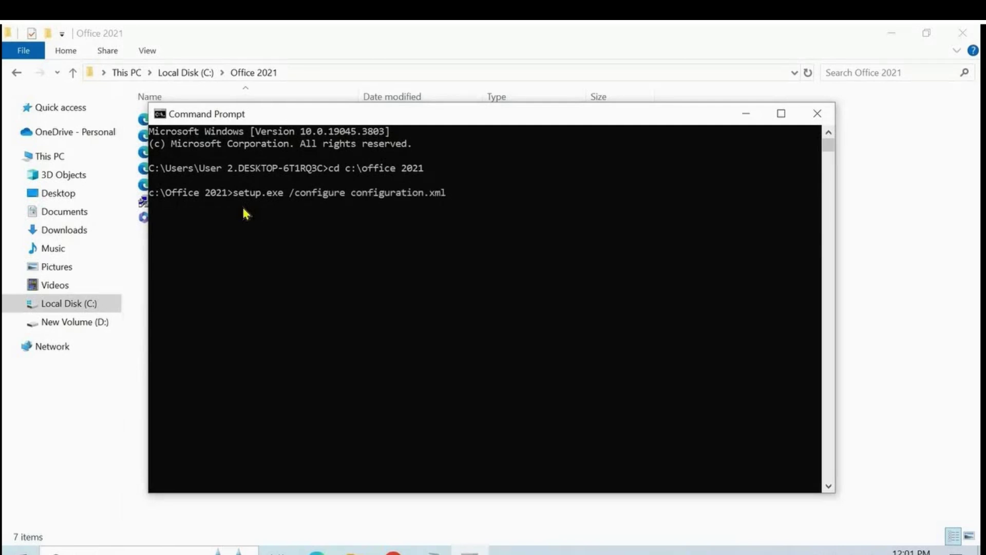
key(Return)
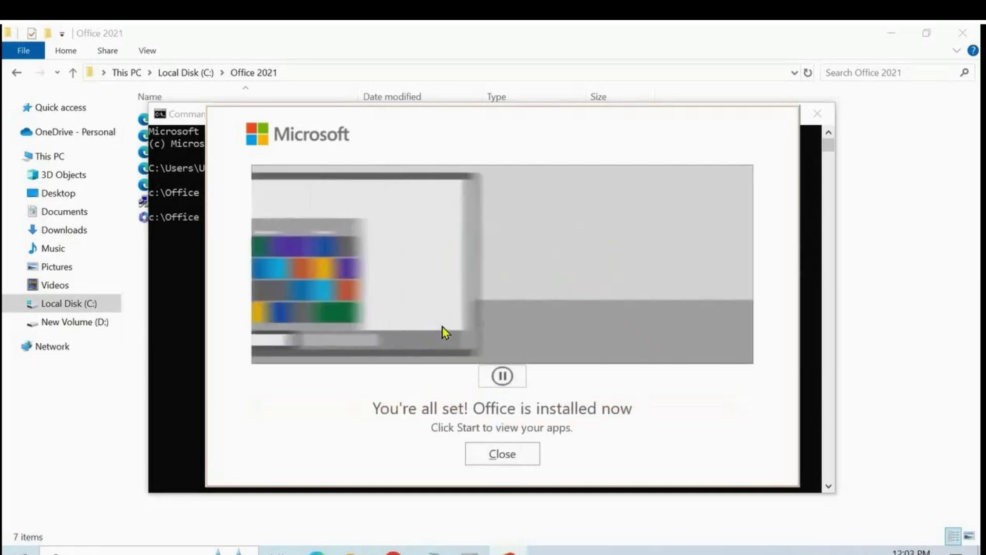
click(497, 454)
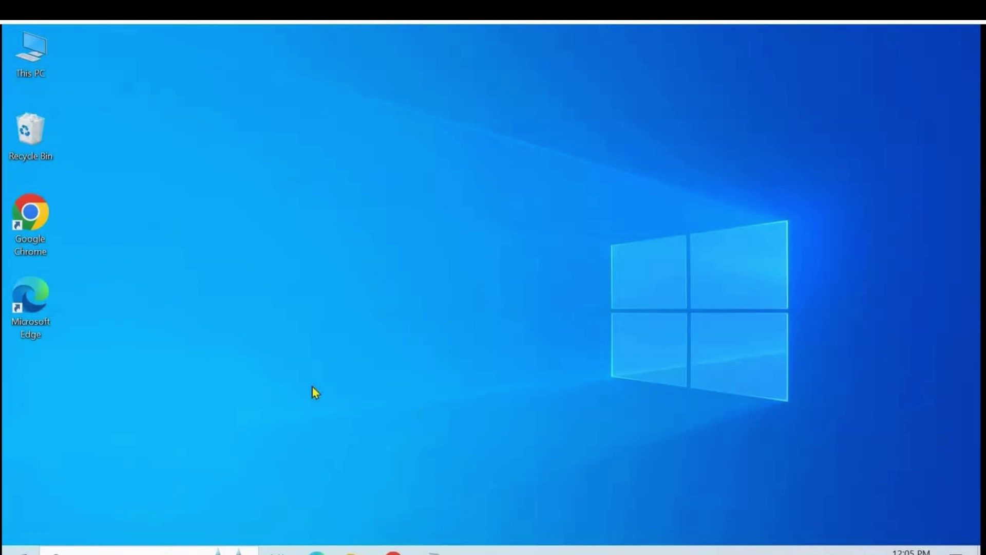
Search Windows for Word and open the app
key(super+s)
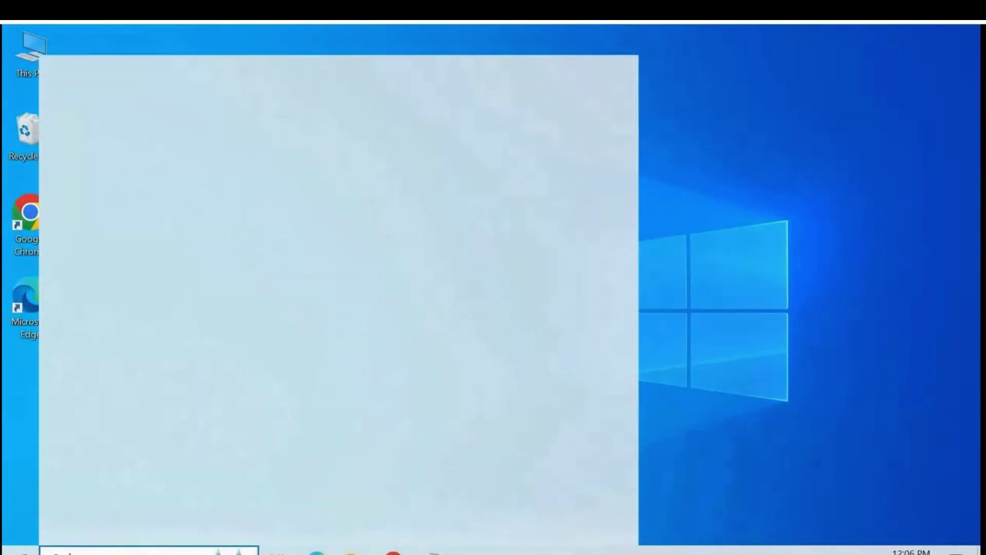
text(word)
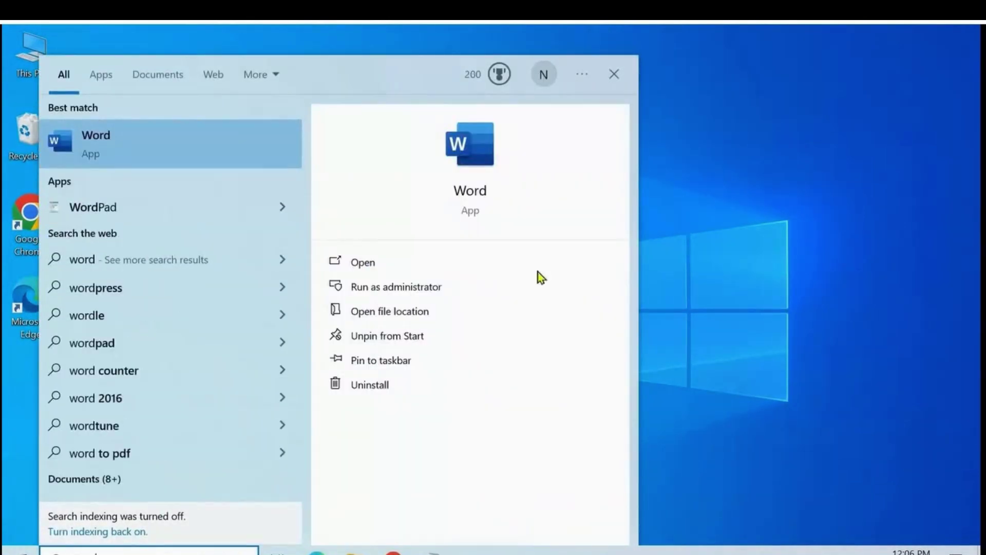
click(370, 263)
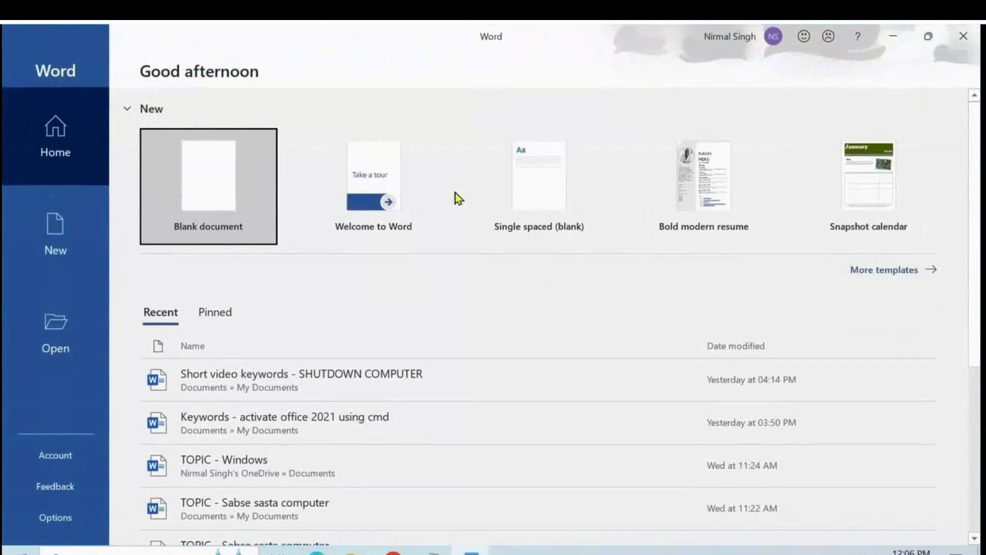
Search Windows for Excel to check that the app is installed, and return to Word without opening it
key(super+s)
text(excel)
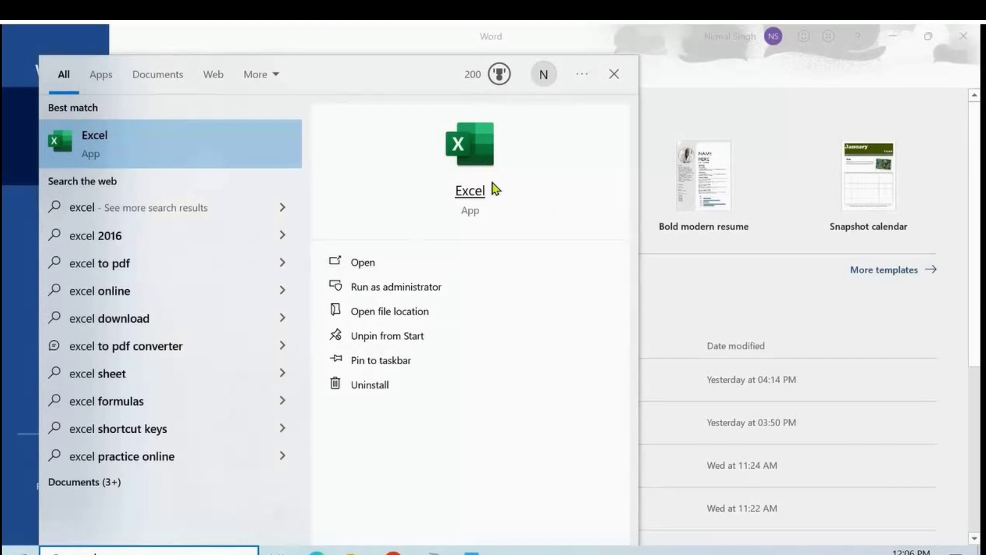
click(705, 268)
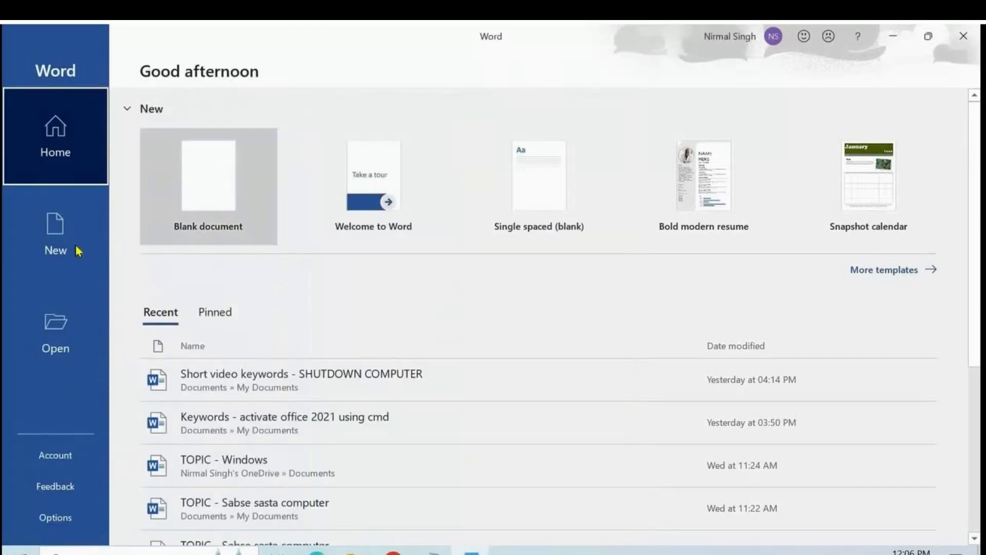
Check the Office product information and activation status on Word's Account page, and minimize Word
click(61, 462)
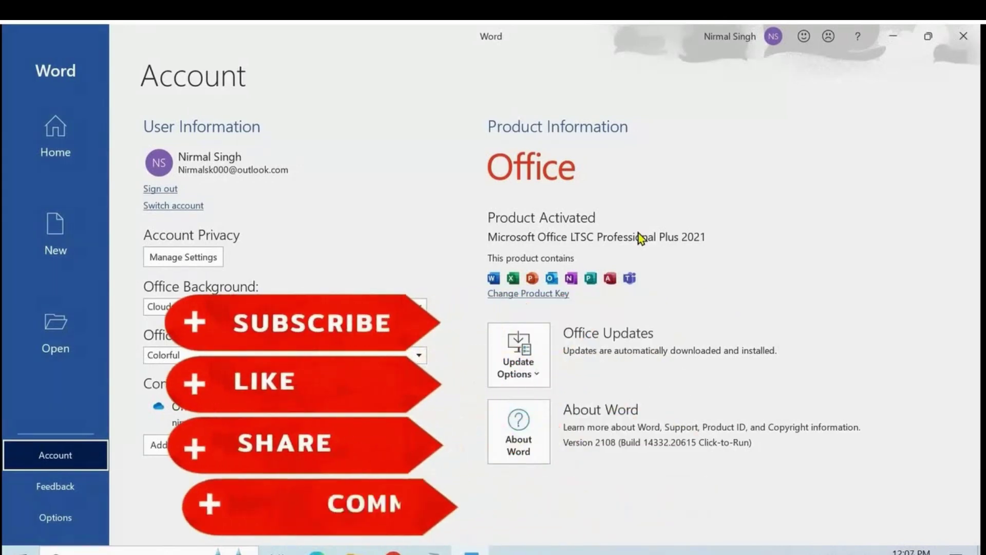
click(894, 36)
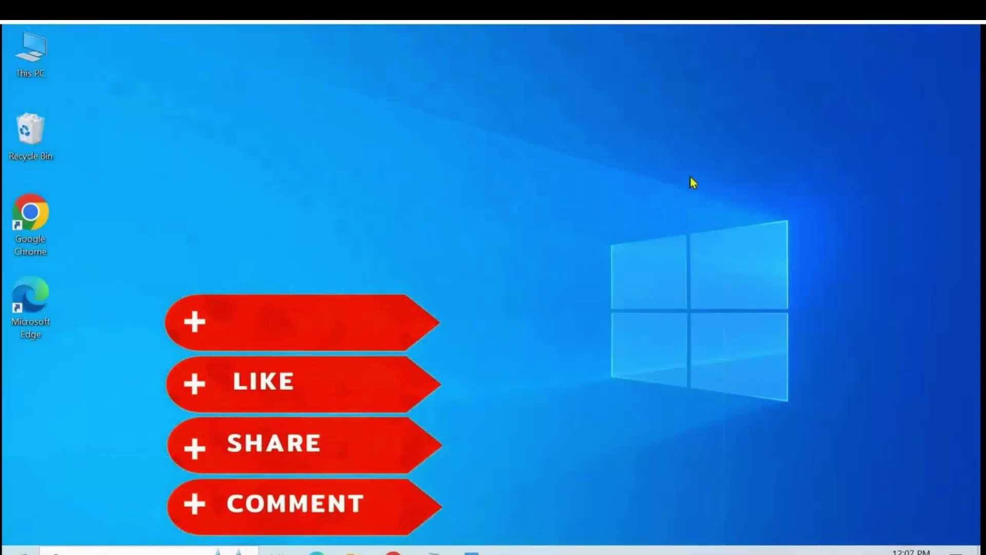